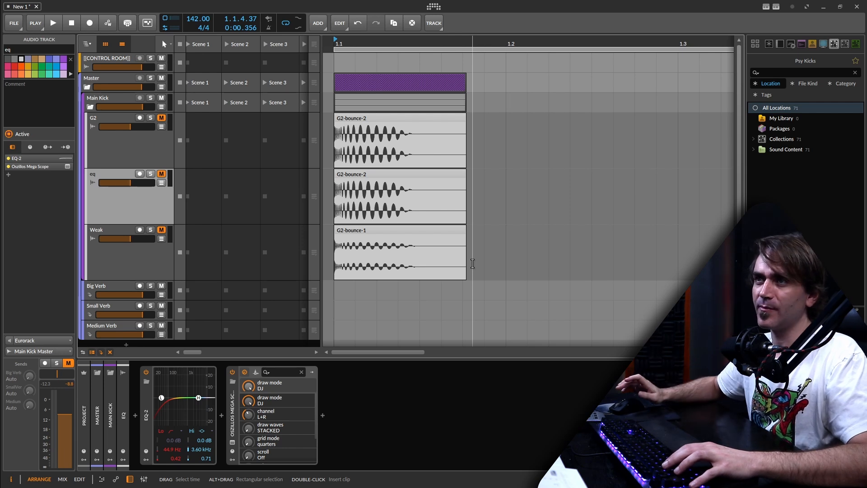
Duplicate the G2 track, and unmute the eq track with its Oszillos Mega Scope open in an enlarged window
key(ctrl+d)
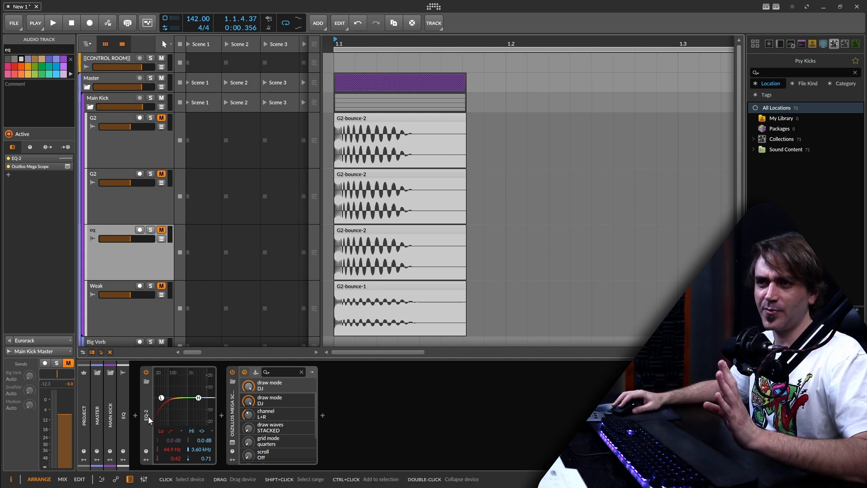
click(233, 443)
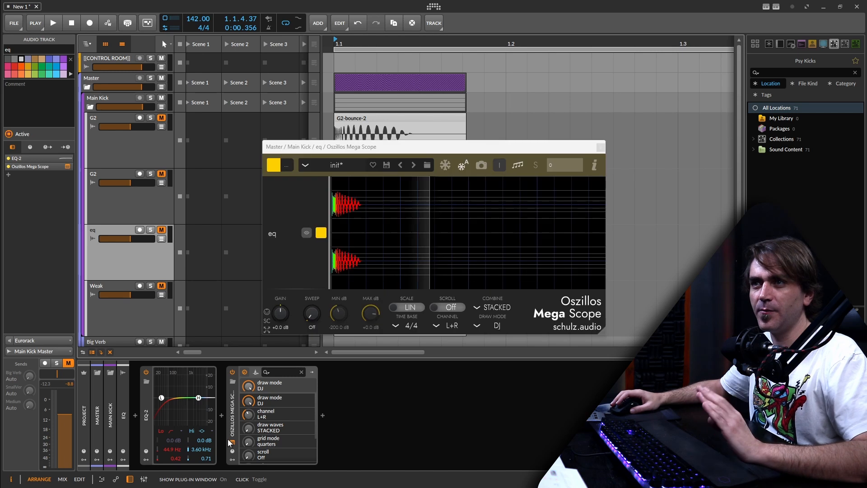
click(162, 230)
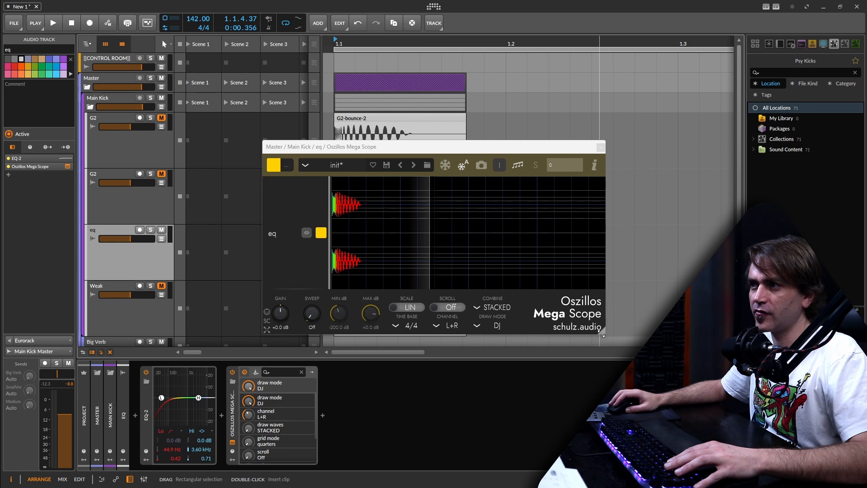
drag(602, 332, 763, 407)
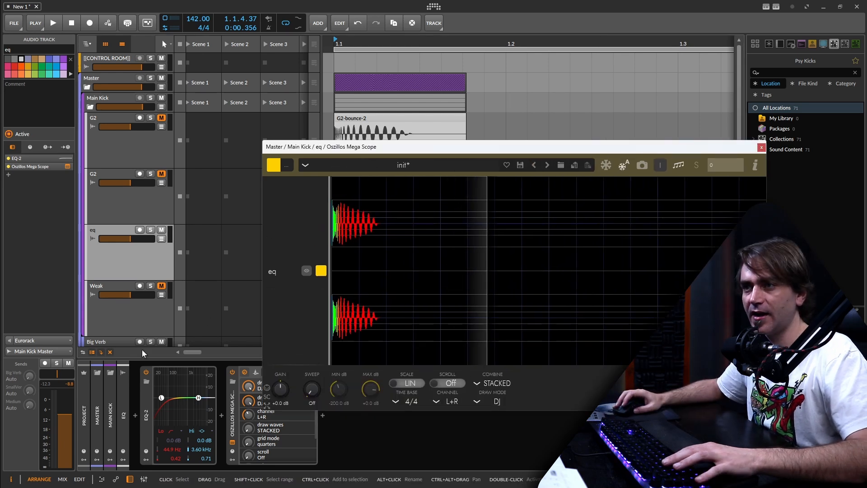
Play back the eq track with EQ-2 bypassed and zoom the scope in on the kick's waveform
key(space)
click(146, 372)
key(space)
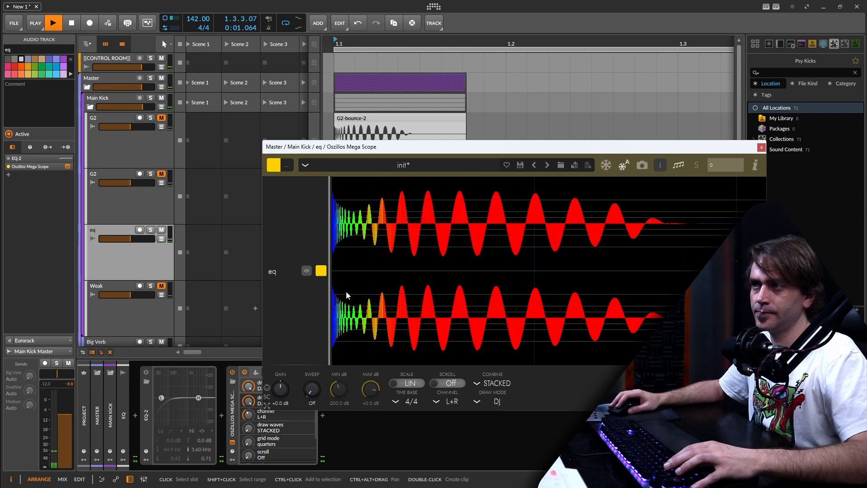
drag(426, 190, 476, 190)
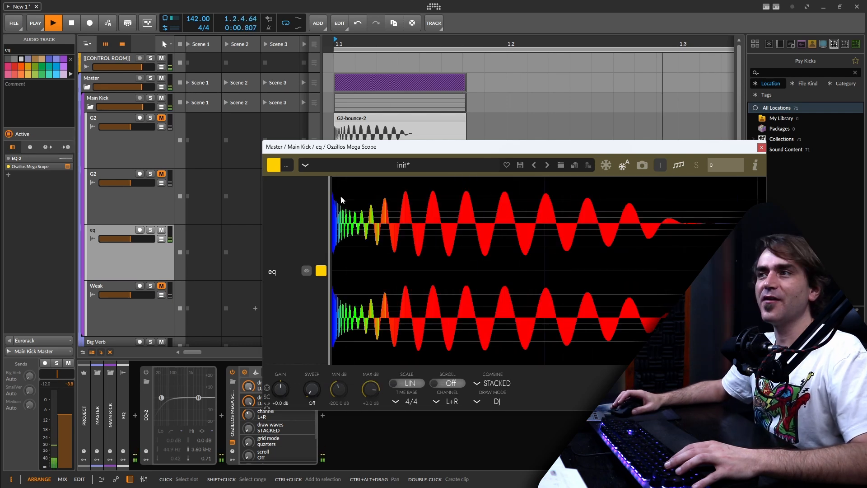
drag(556, 193, 329, 192)
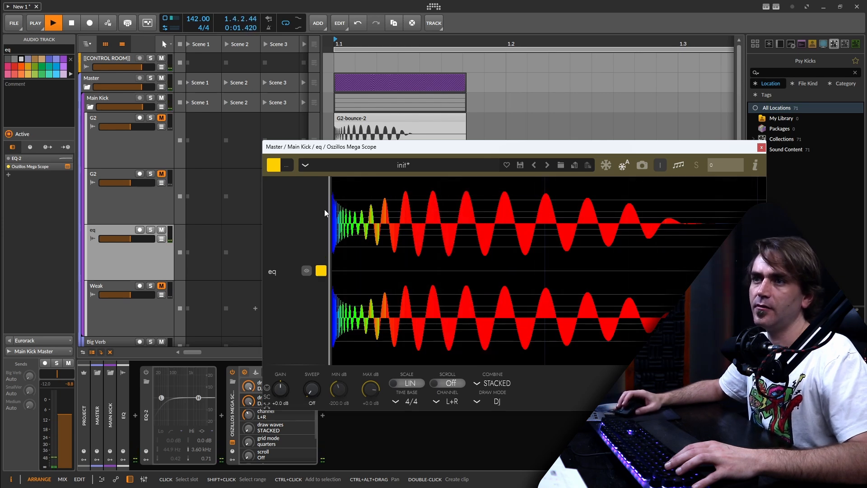
Switch EQ-2 on and off on the eq track to compare the kick's waveform in the scope
click(146, 372)
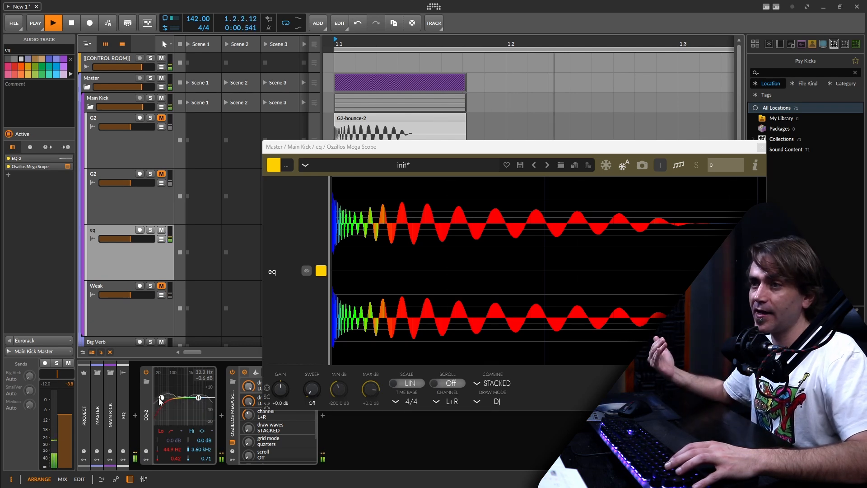
click(145, 373)
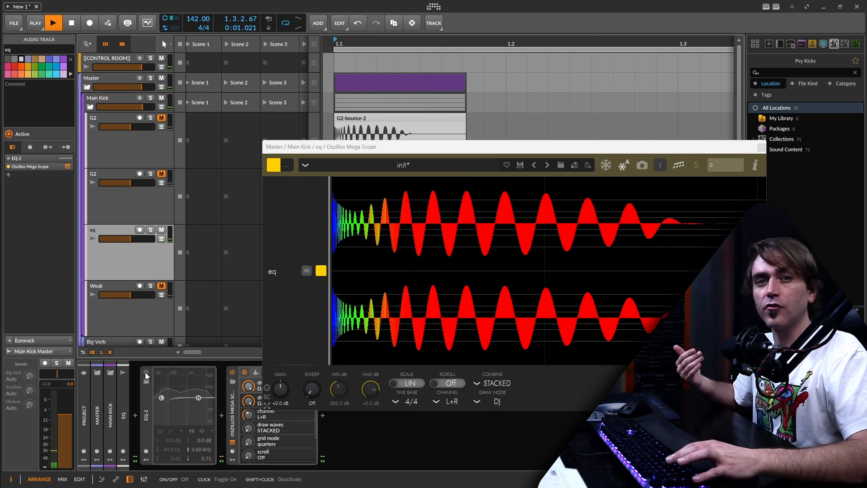
click(145, 373)
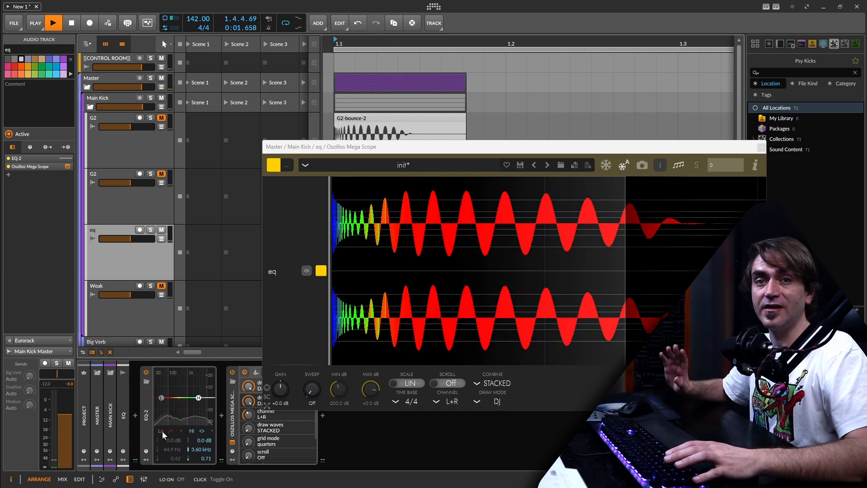
Try an EQ-2 Hi band cut of -2.6 dB at 3.79 kHz, and remove EQ-2 from the eq track
drag(198, 398, 194, 405)
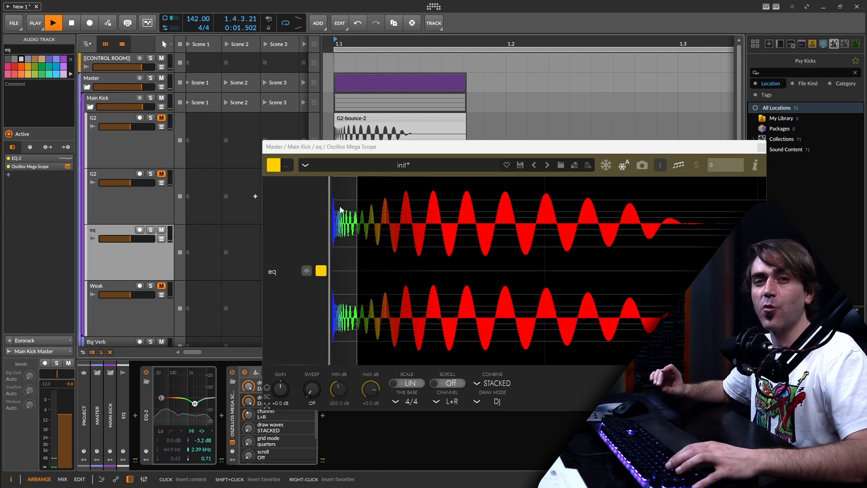
drag(195, 403, 199, 402)
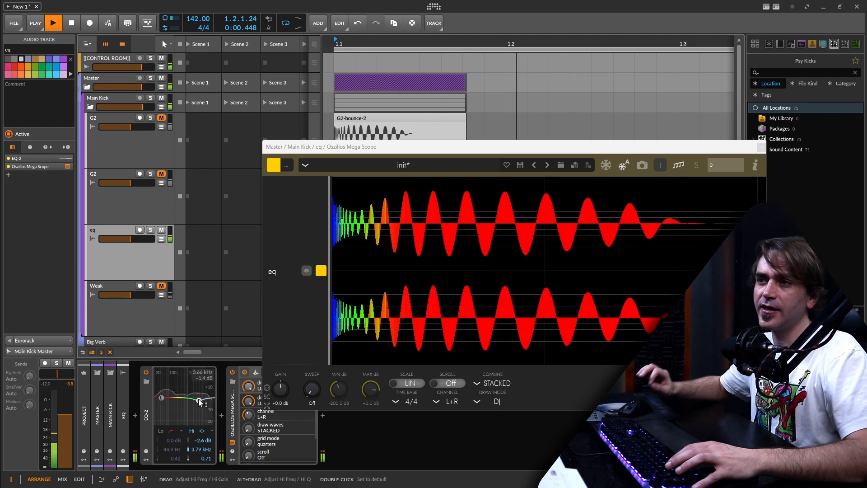
click(146, 425)
key(Delete)
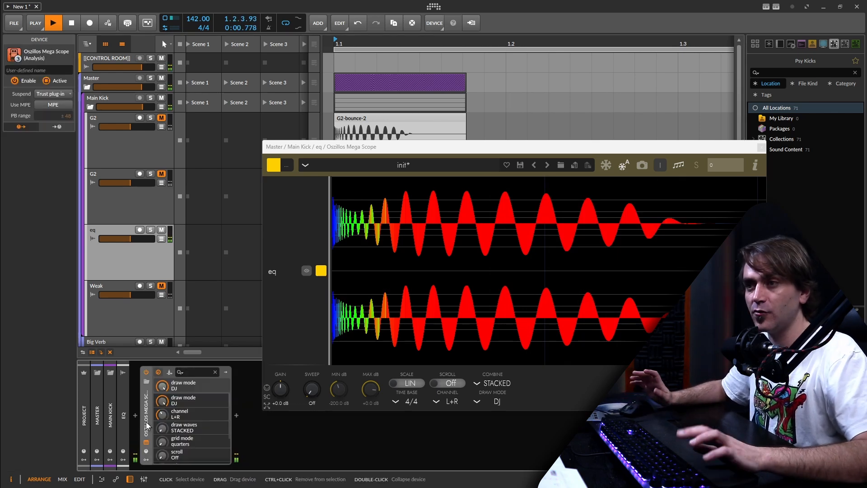
Bounce the eq track's G2-bounce-2 clip to a new audio track, Pre-Fader at 24-bit with Dither, and show the device chain again
right_click(375, 230)
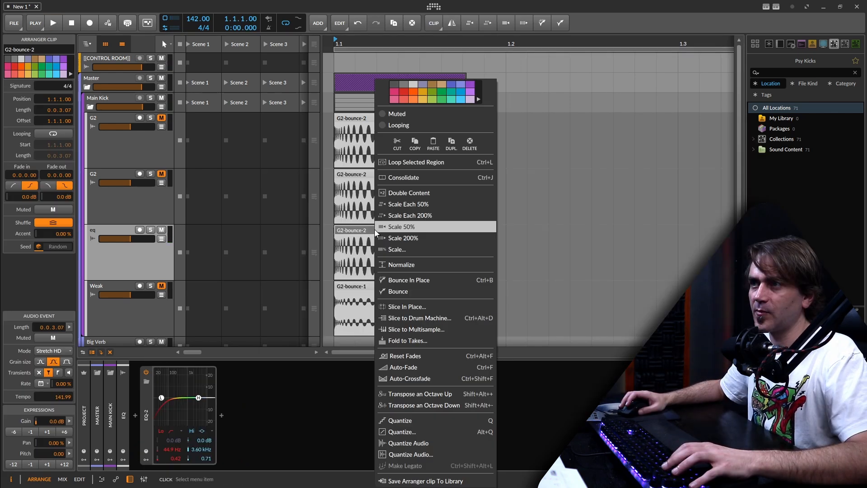
click(400, 290)
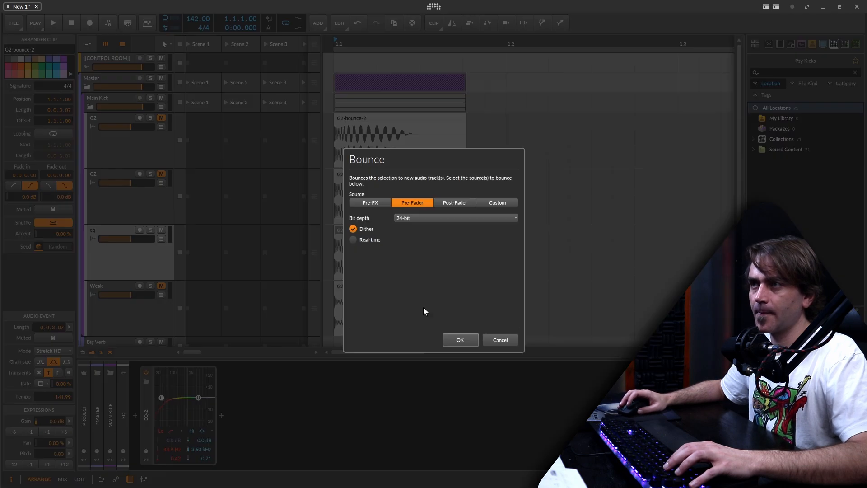
click(458, 339)
drag(258, 391, 272, 376)
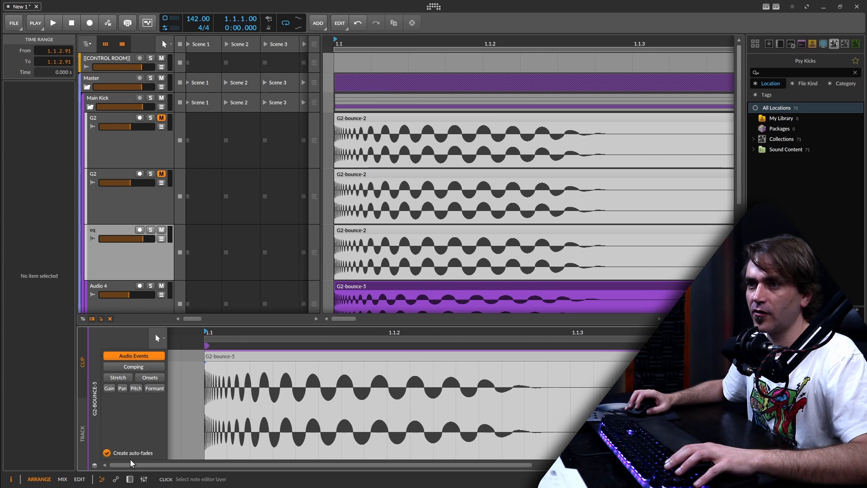
click(130, 479)
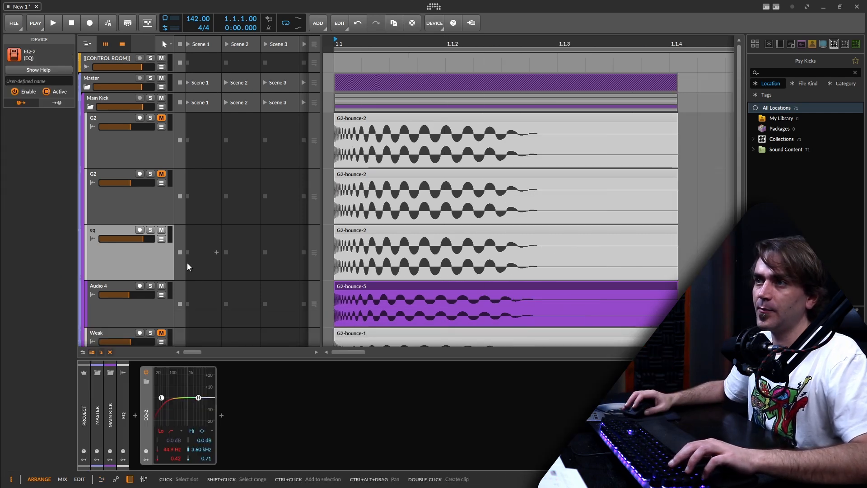
Adjust the attack, release and ratio of the Compressor on the second G2 track while examining the kick's transient in the scope
scroll(420, 275, down, 2)
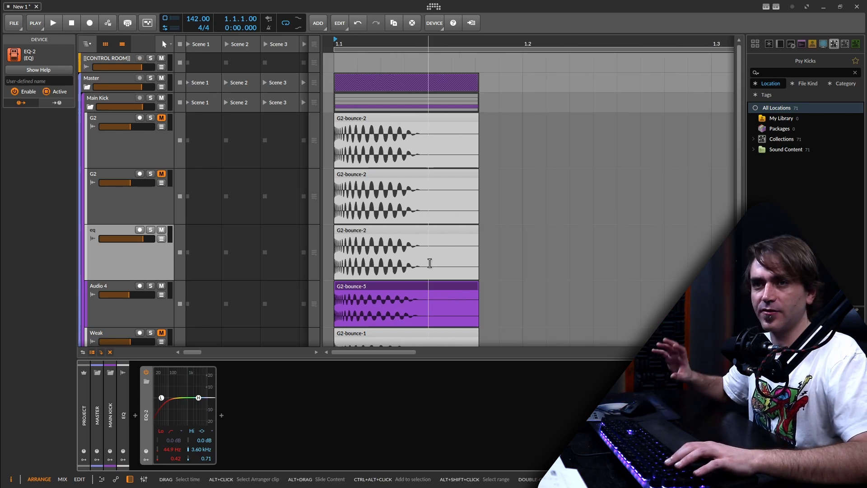
scroll(389, 234, down, 2)
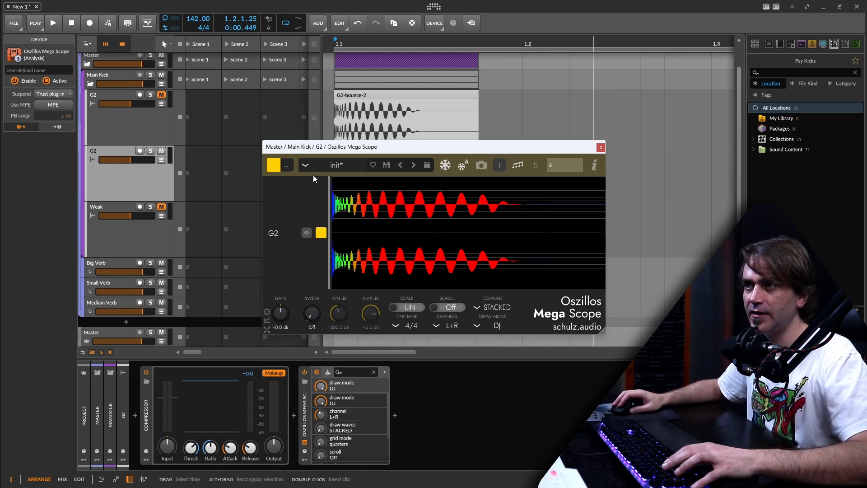
drag(435, 217, 335, 199)
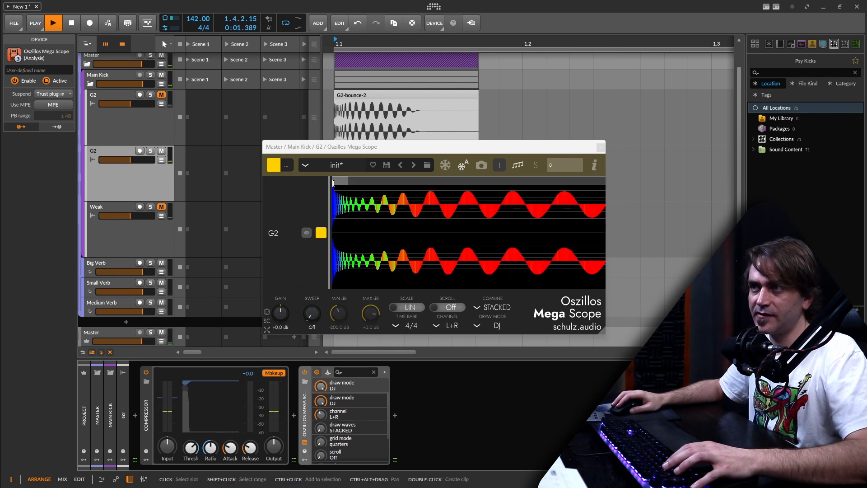
drag(230, 448, 230, 431)
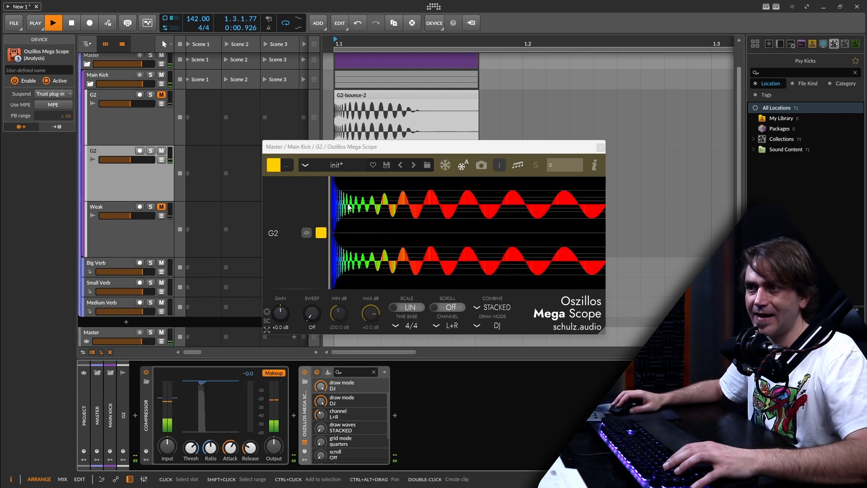
drag(229, 445, 229, 476)
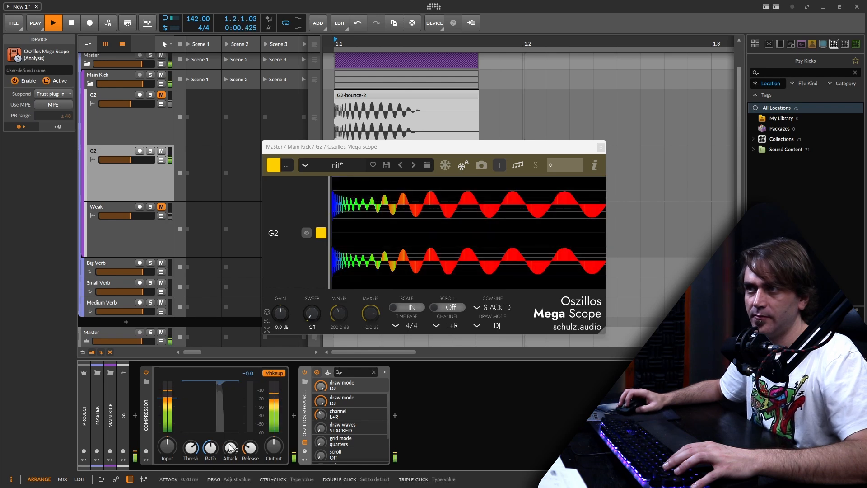
drag(231, 447, 233, 449)
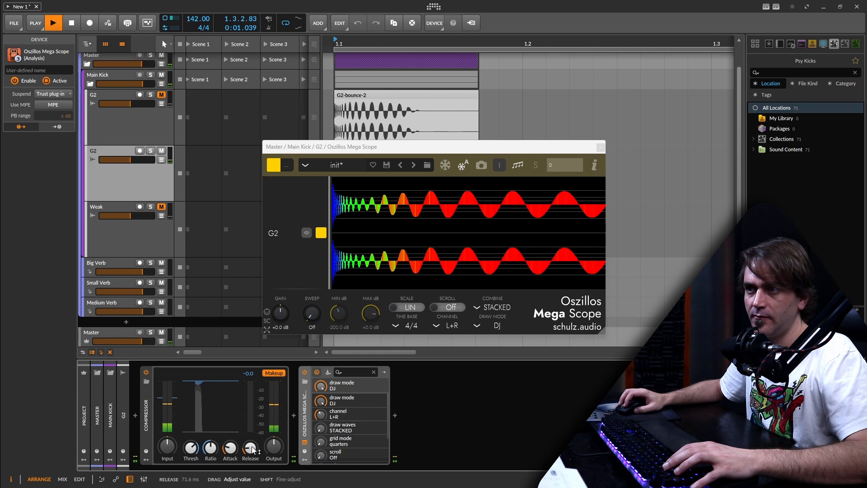
drag(252, 450, 252, 443)
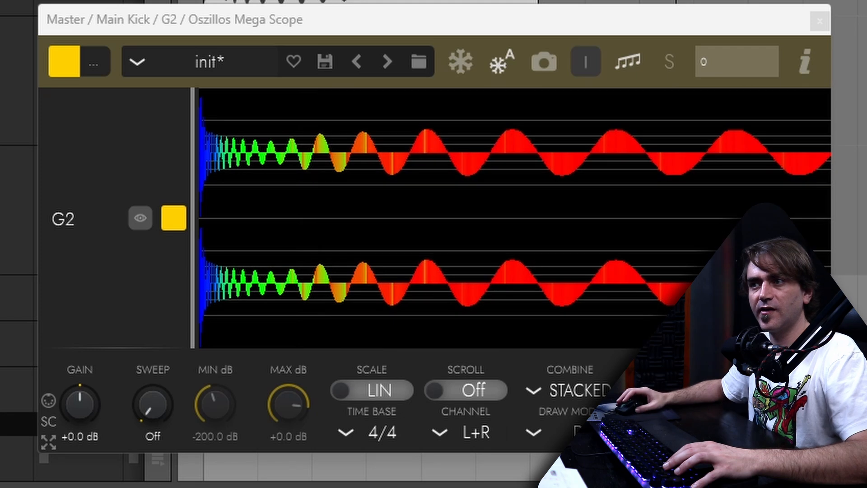
scroll(650, 266, down, 7)
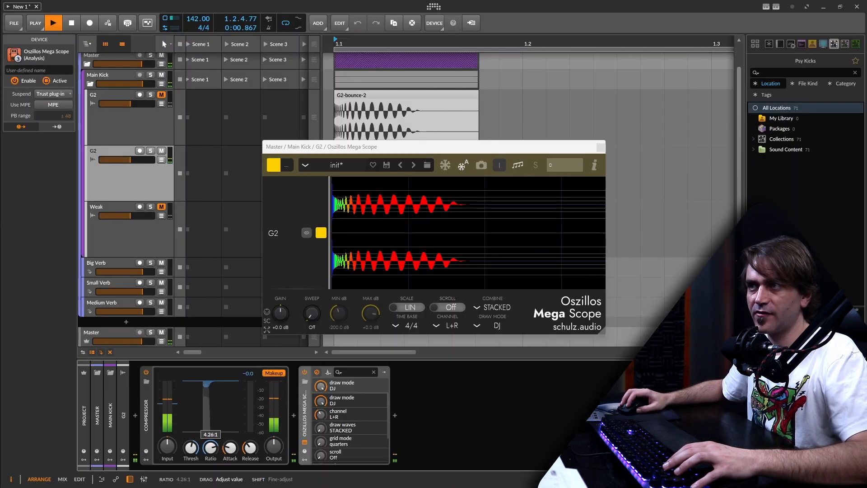
Close the Oszillos Mega Scope, stop playback and remove the scope from the second G2 track
click(601, 148)
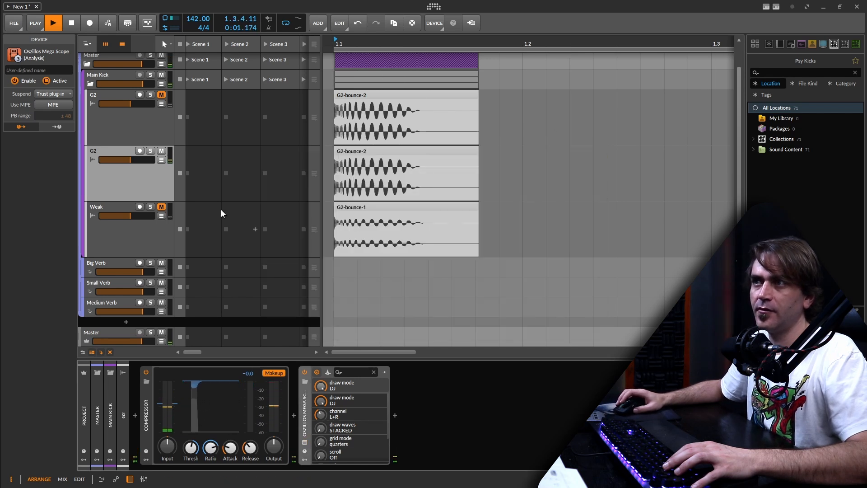
key(space)
key(Delete)
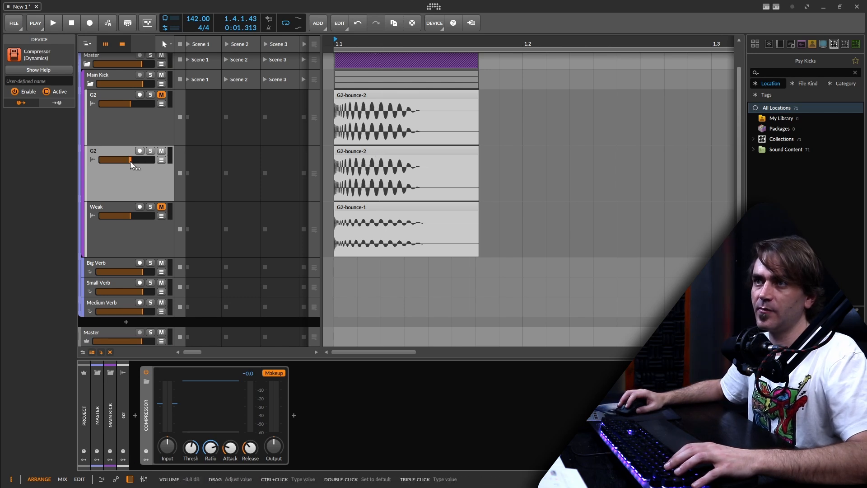
Bounce the second G2 track's clip with its Compressor to a new audio track, Post-Fader at 32-bit floating-point without dithering
click(402, 174)
right_click(403, 174)
click(448, 292)
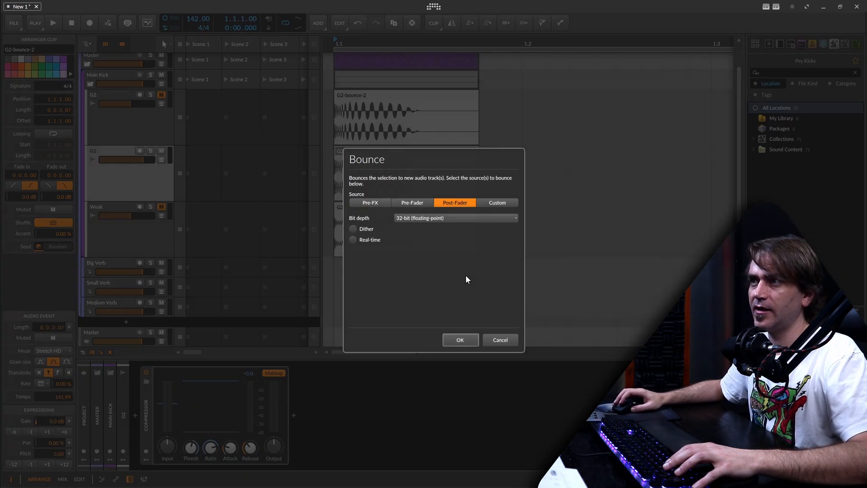
click(458, 339)
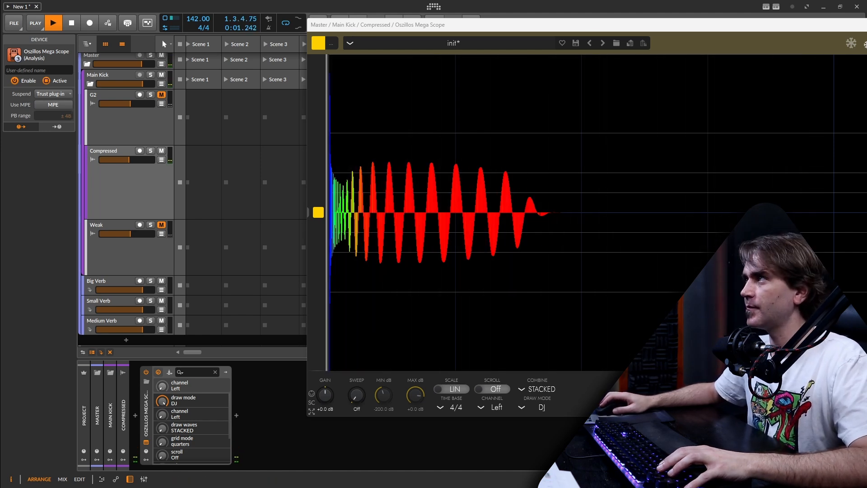
Close the scope and compare the Compressed track's bounced clip with the G2 and Weak waveforms in the arranger
key(Escape)
scroll(327, 175, up, 5)
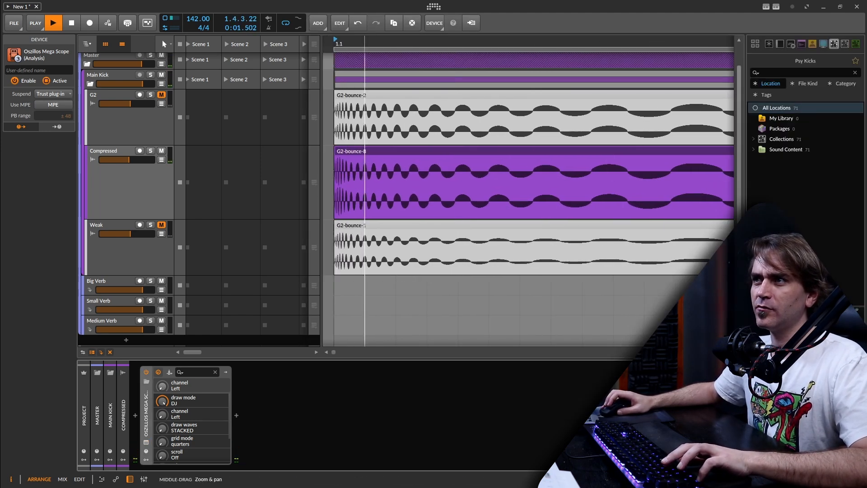
scroll(330, 161, up, 5)
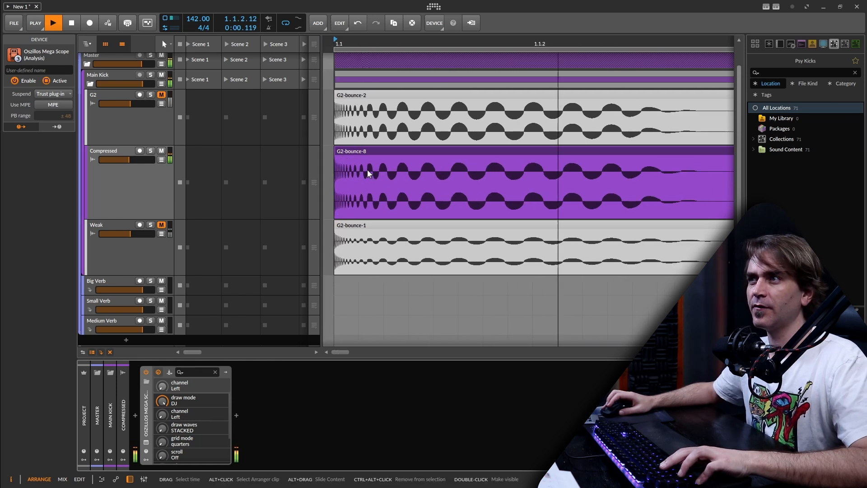
scroll(367, 169, down, 5)
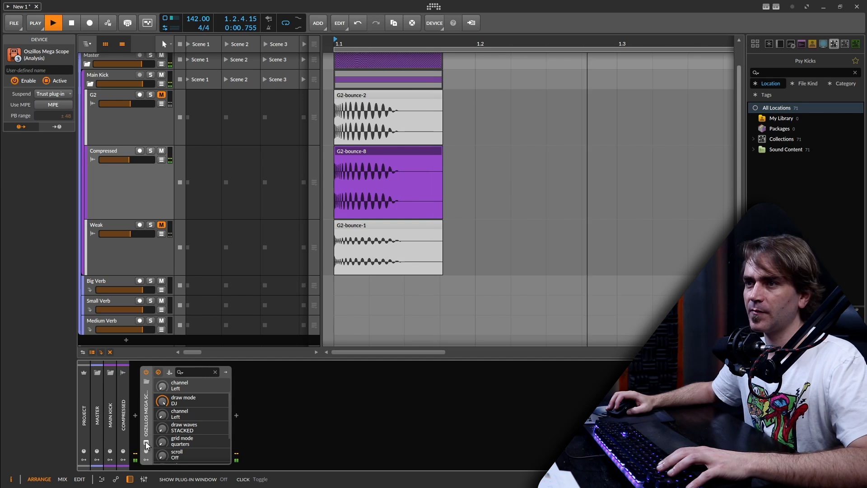
Reopen the Compressed track's Oszillos Mega Scope and examine the transient and the peaks of the kick's waveform
click(146, 444)
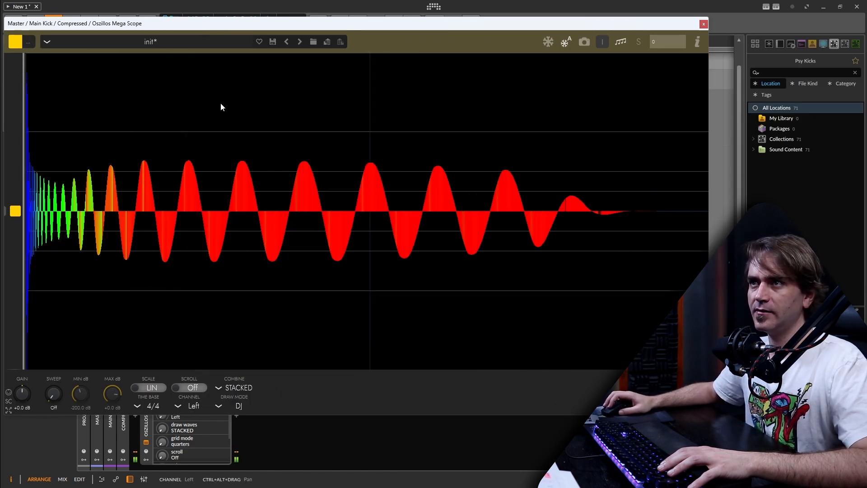
drag(248, 159, 149, 24)
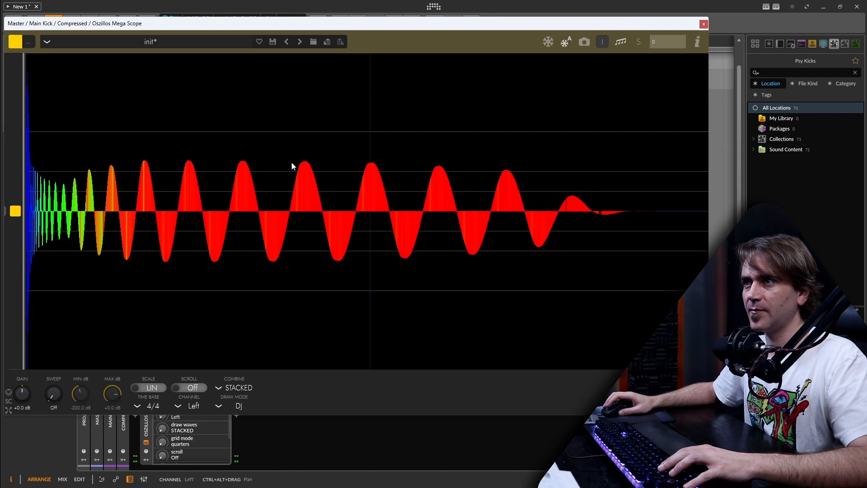
drag(307, 161, 67, 53)
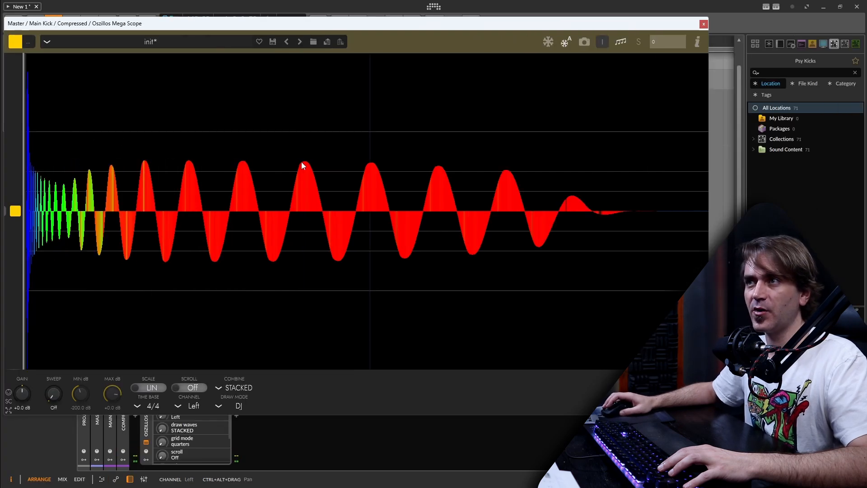
Close the scope and reset the Compressed track's volume to 0 dB
mouse_move(32, 60)
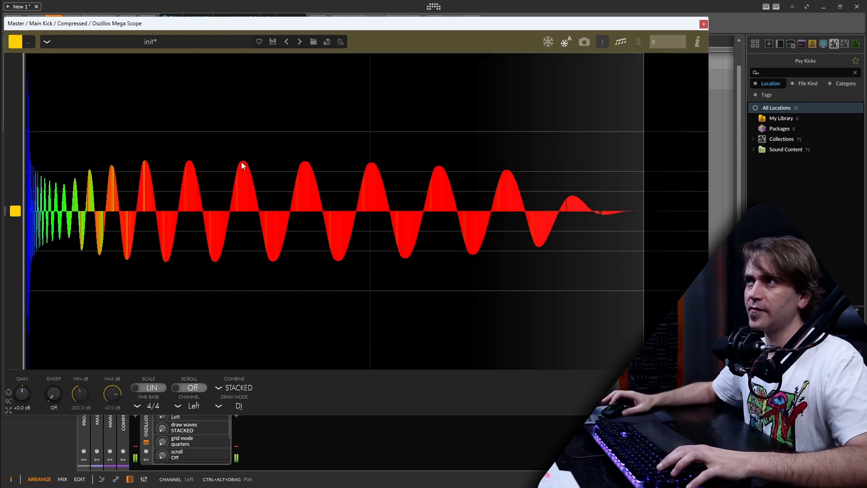
click(704, 25)
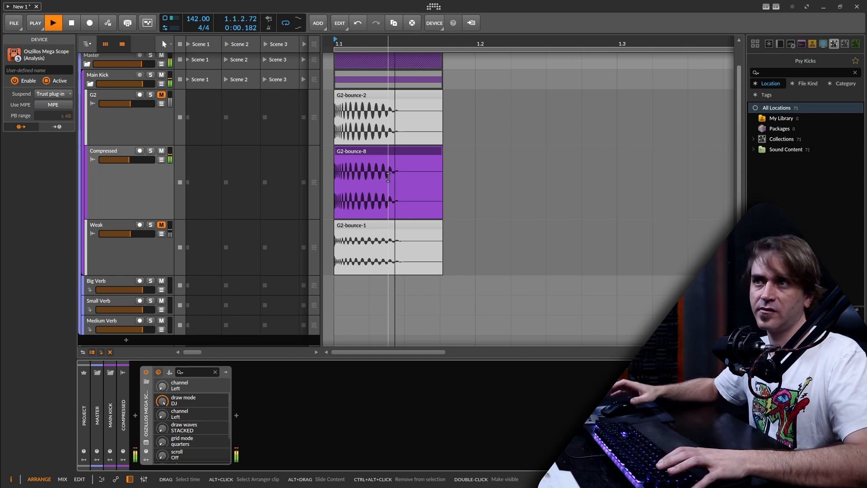
click(135, 183)
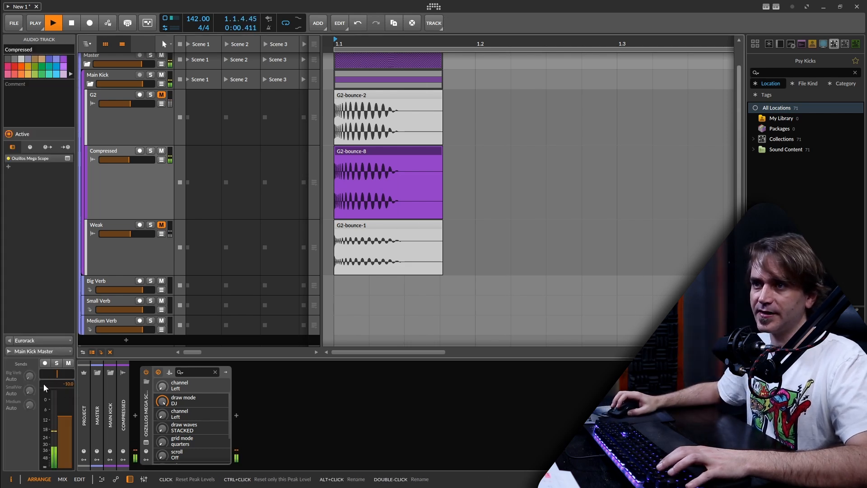
drag(55, 386, 63, 429)
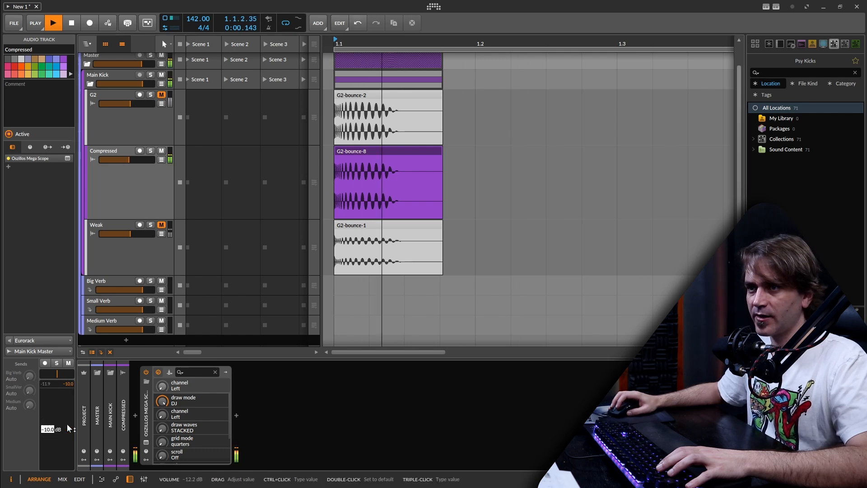
double_click(66, 424)
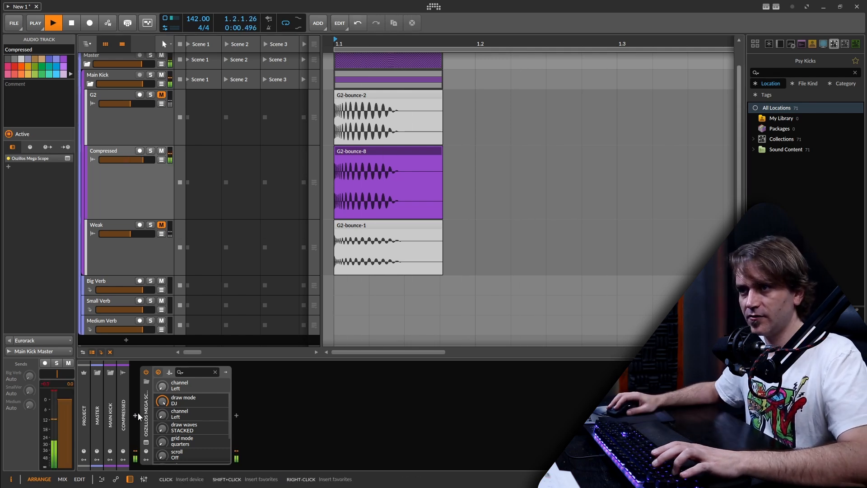
Insert a Tool device before the Oszillos Mega Scope, lower its volume to -12.5 dB and inspect the kick's waveform in the scope
click(135, 415)
text(to)
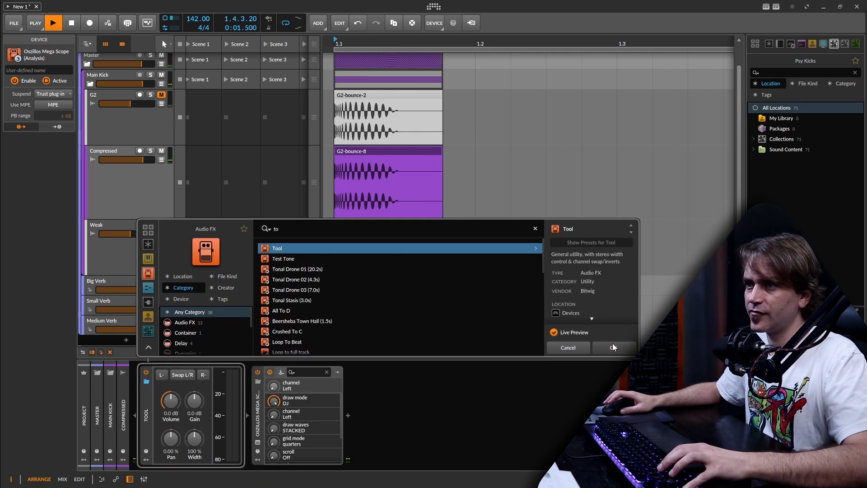
click(614, 348)
drag(175, 401, 175, 405)
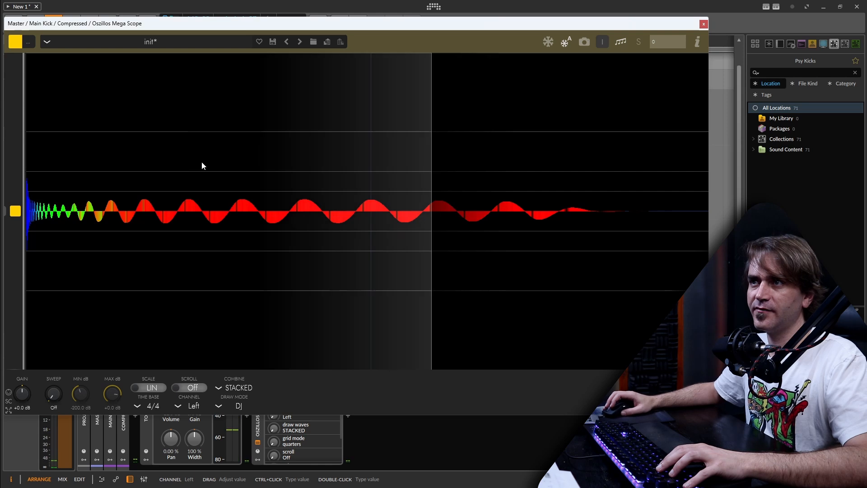
drag(247, 198, 214, 15)
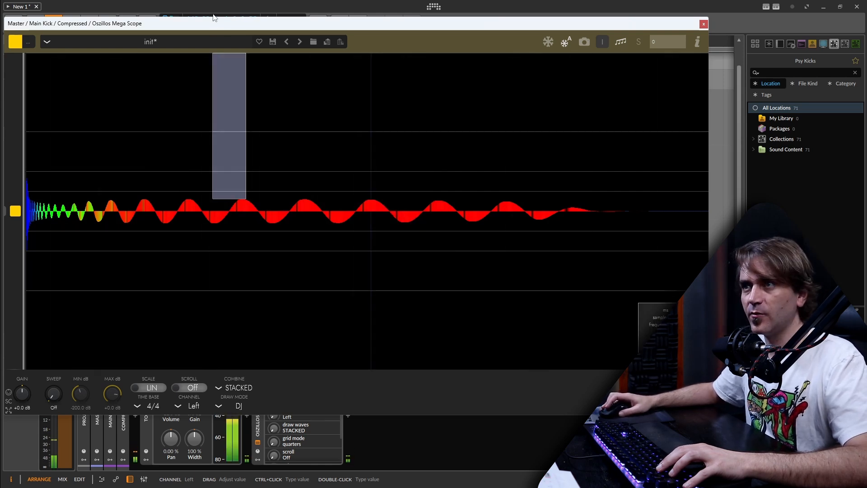
drag(214, 17, 215, 17)
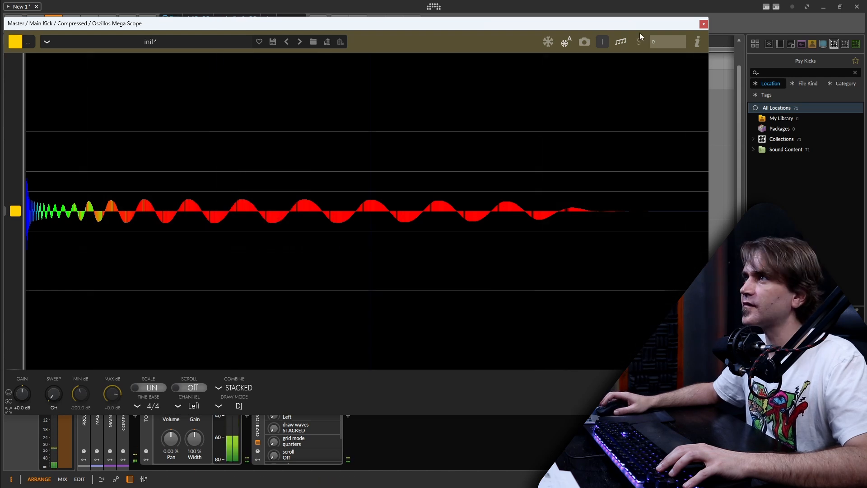
Close the scope, set the Tool's volume to -12 dB and delete the Tool from the Compressed track
click(703, 24)
click(148, 427)
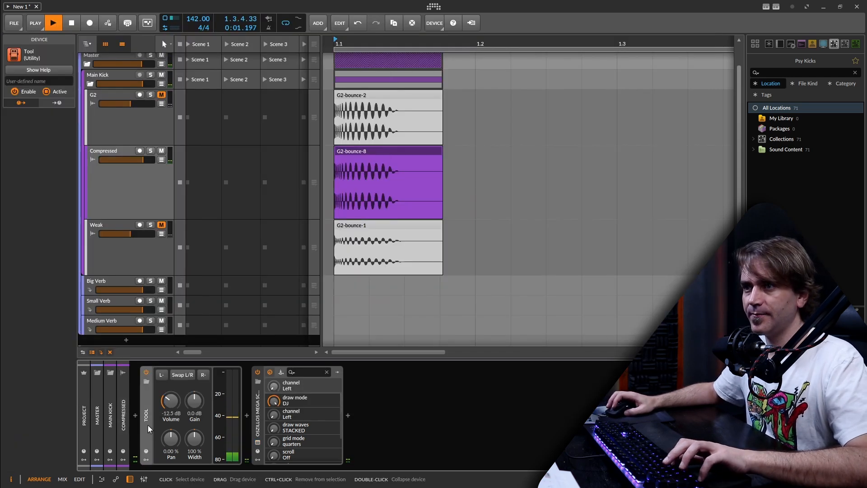
double_click(171, 406)
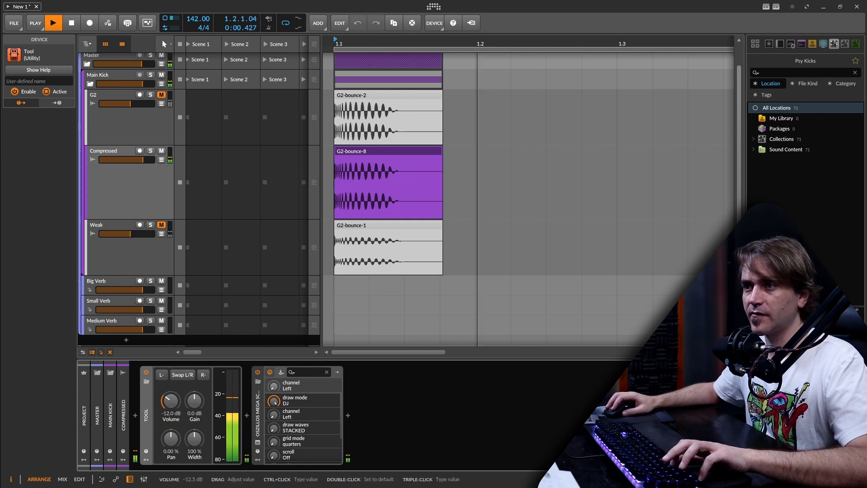
key(Delete)
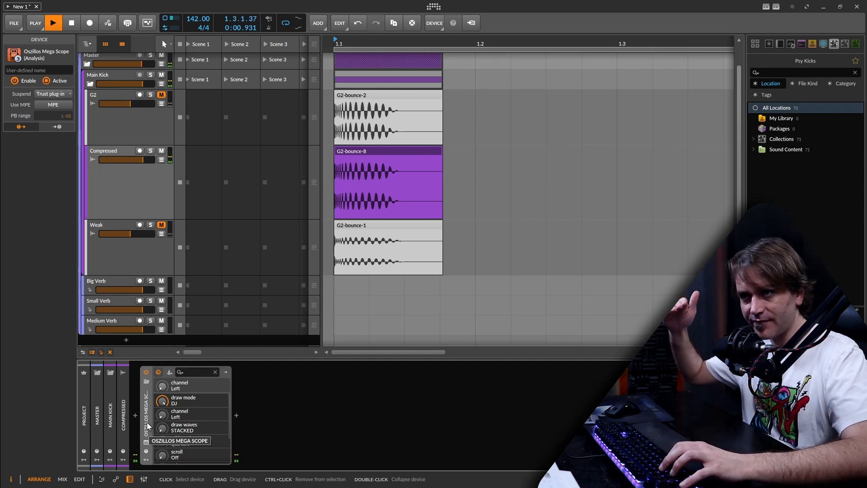
Insert the KClip3 plug-in before the Oszillos Mega Scope on the Compressed track
click(135, 416)
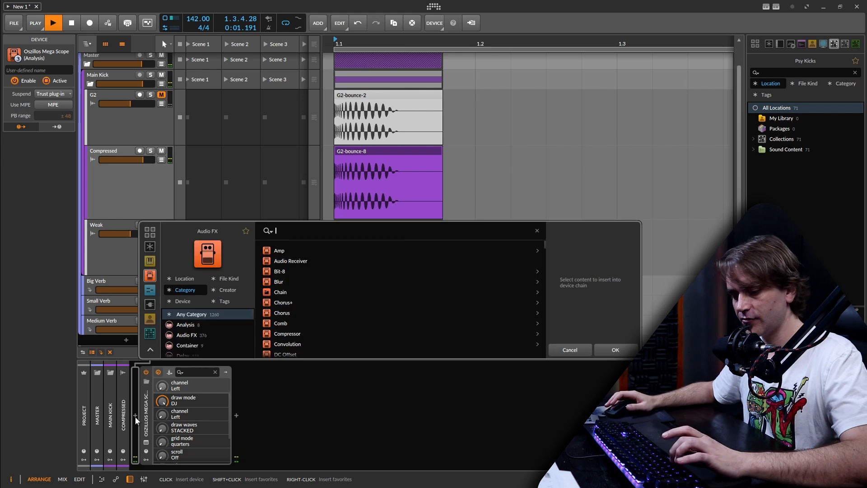
text(kc)
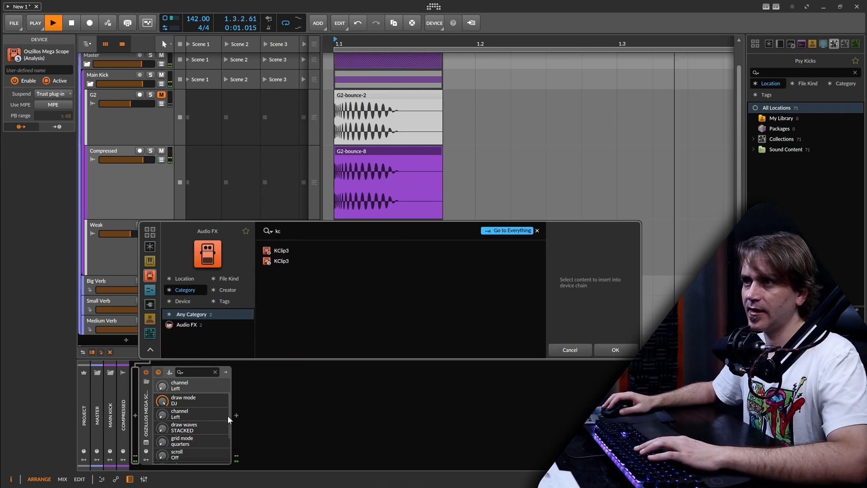
click(281, 261)
key(Return)
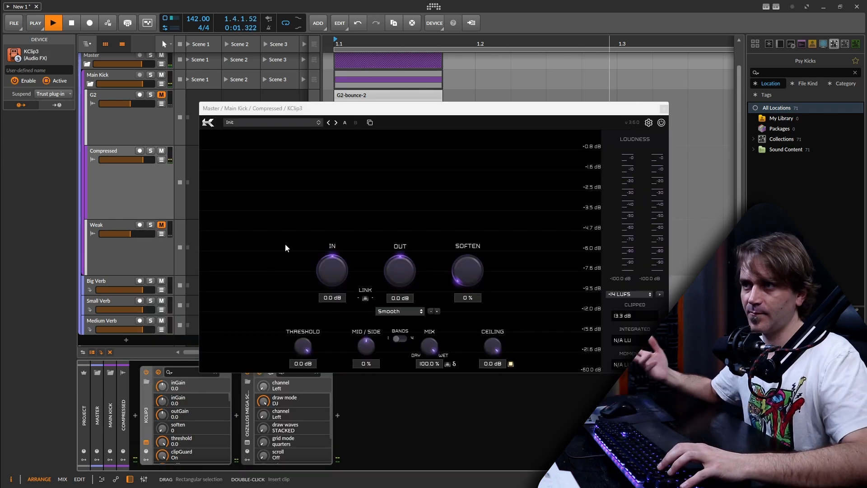
Open the Oszillos Mega Scope and arrange its window and KClip3's so that clipper controls and waveform are both visible
drag(337, 108, 180, 67)
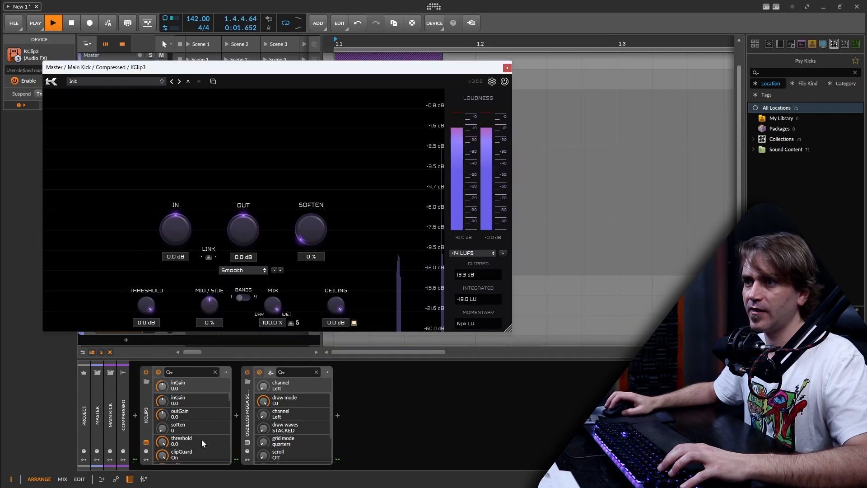
click(247, 442)
drag(151, 207, 293, 8)
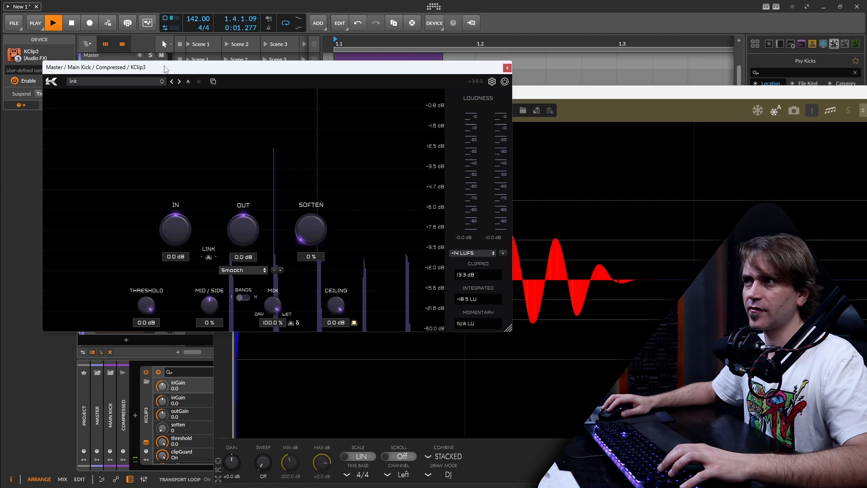
drag(150, 67, 111, 22)
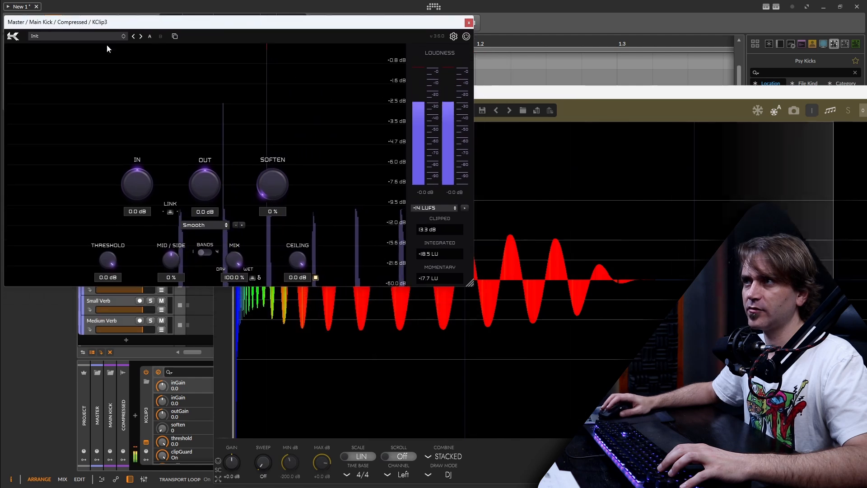
Lower KClip3's Threshold to -19.4 dB and examine the clipped kick waveform in the scope
drag(109, 259, 111, 256)
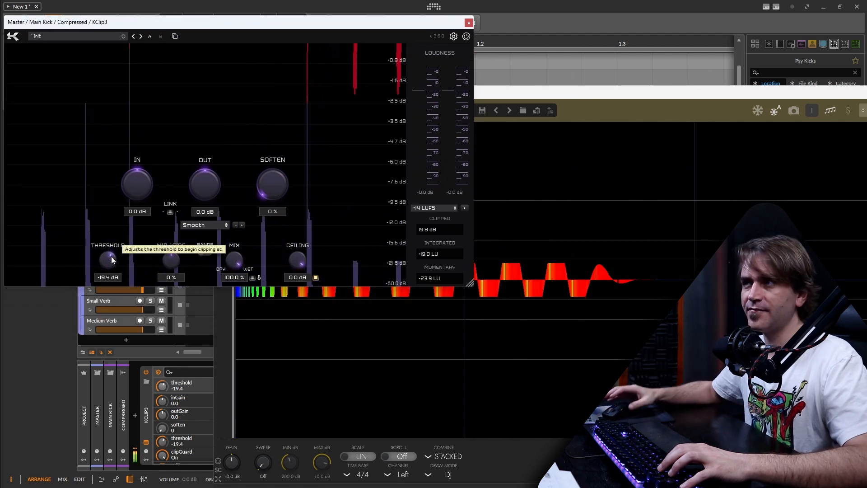
click(530, 91)
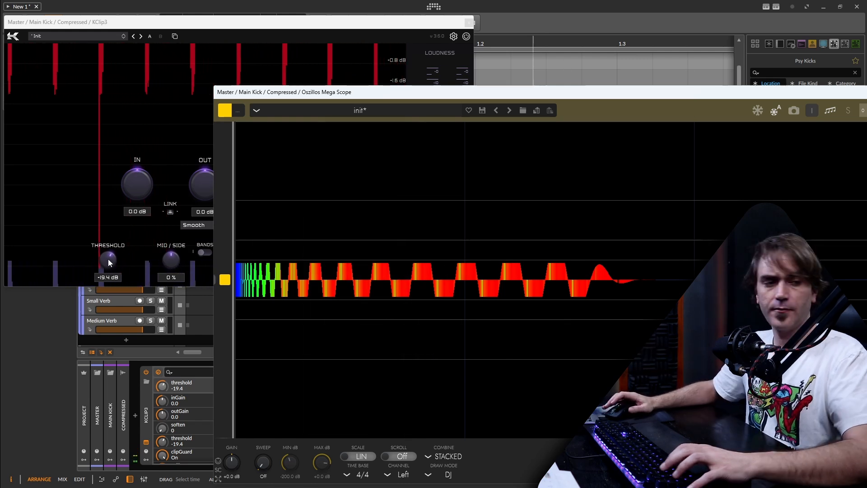
click(74, 215)
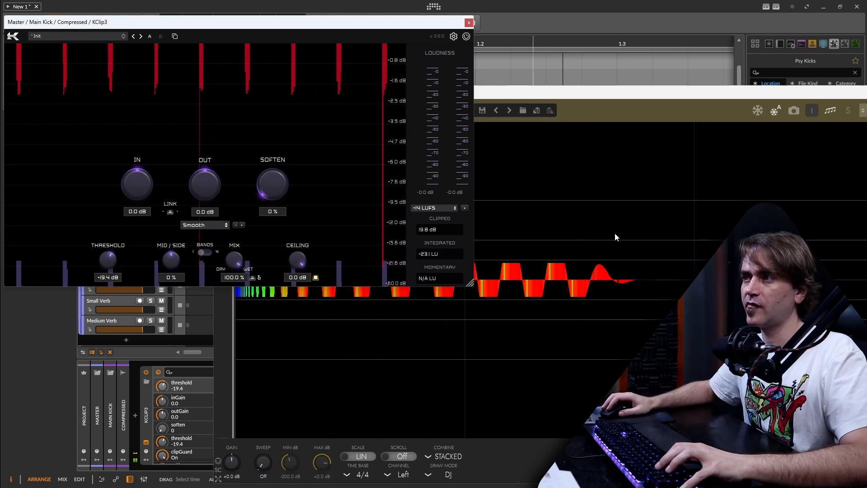
click(512, 262)
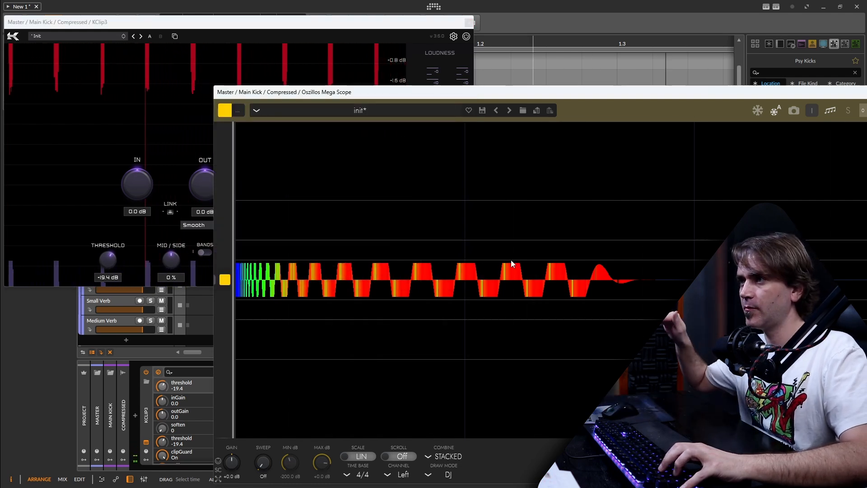
Raise KClip3's Soften to 100% and inspect the shape of the clipped peaks in the scope
click(174, 113)
drag(273, 196, 341, 93)
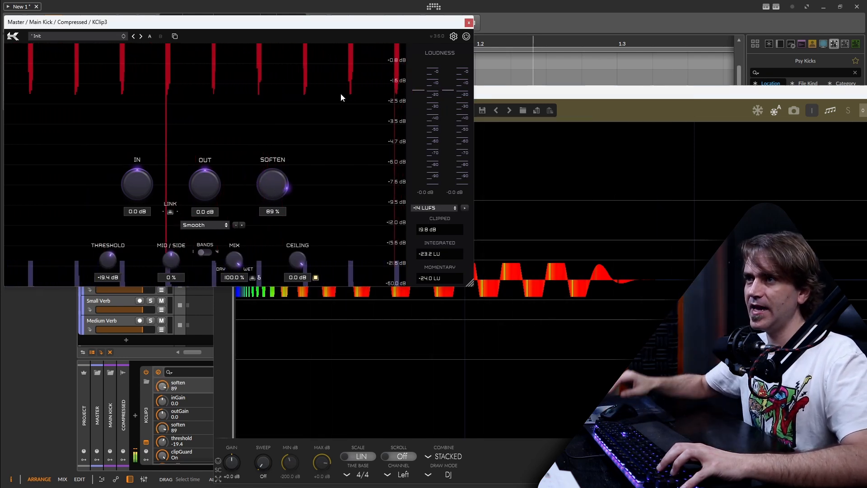
drag(276, 159, 299, 141)
click(562, 221)
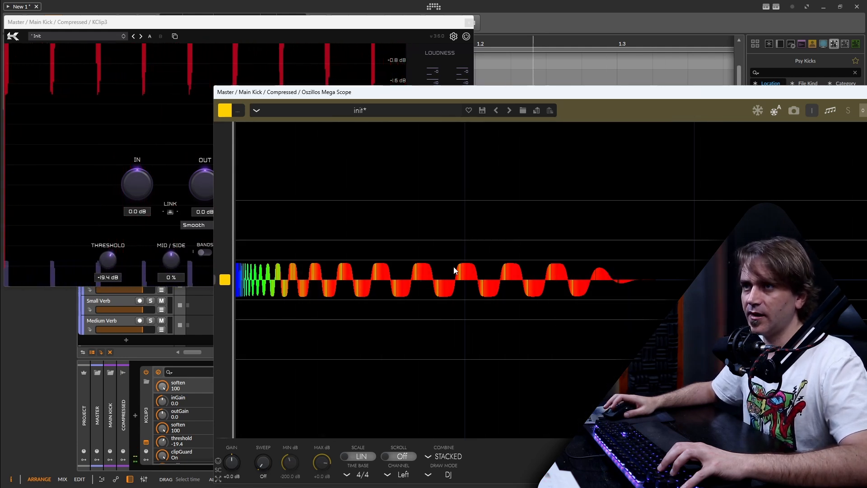
Reset KClip3's Soften to 0% and its Threshold to 0 dB
click(159, 143)
double_click(281, 182)
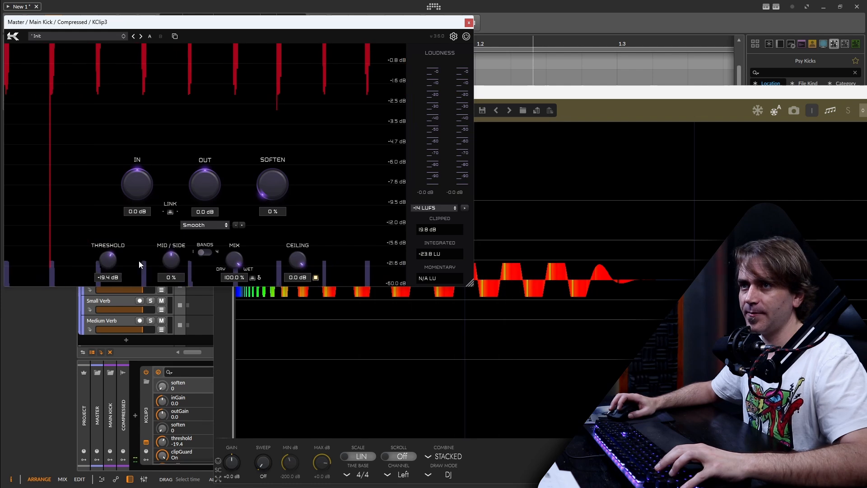
double_click(111, 258)
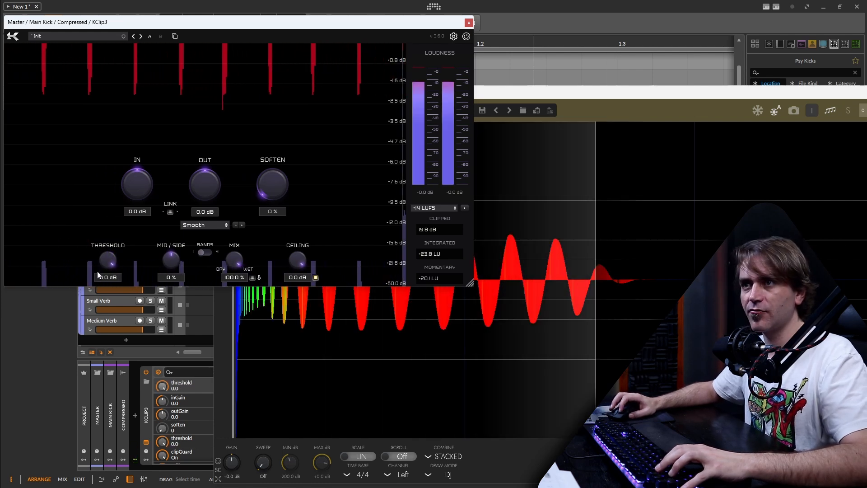
Examine the unclipped kick in the scope, marking out the area above the peaks of its body back to the transient
click(387, 312)
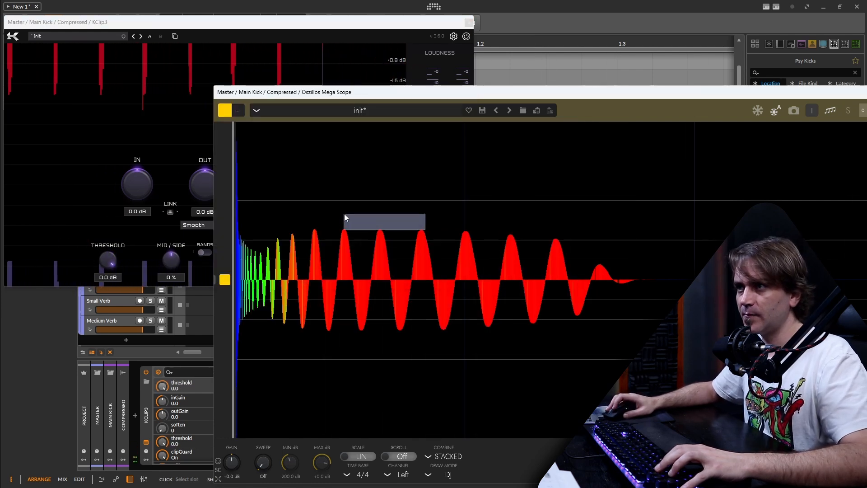
drag(345, 214, 148, 84)
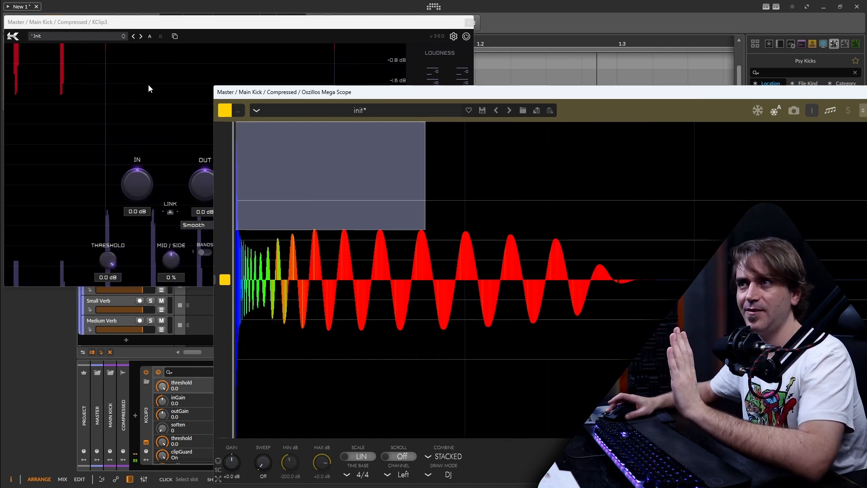
drag(148, 84, 66, 229)
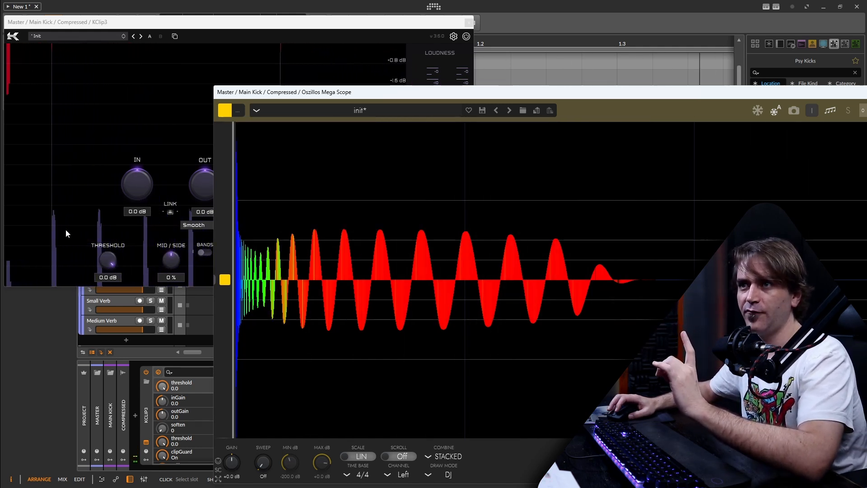
Set KClip3's Threshold to -7 dB
click(106, 278)
drag(106, 278, 90, 278)
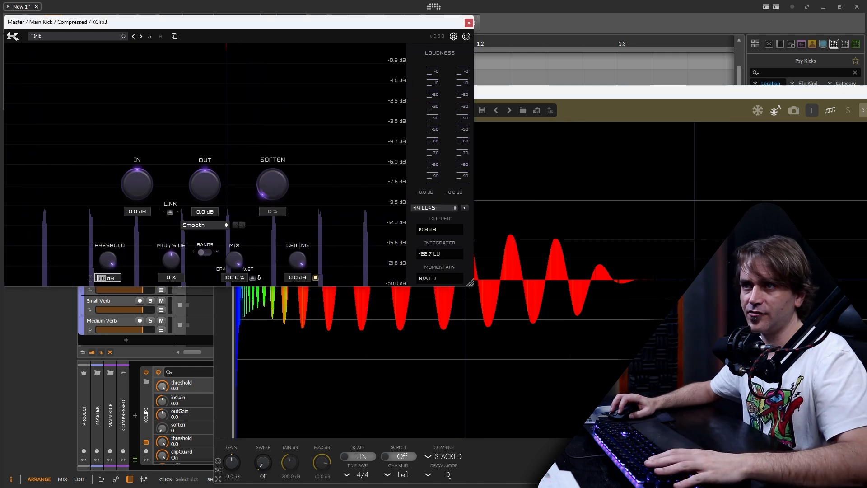
text(-)
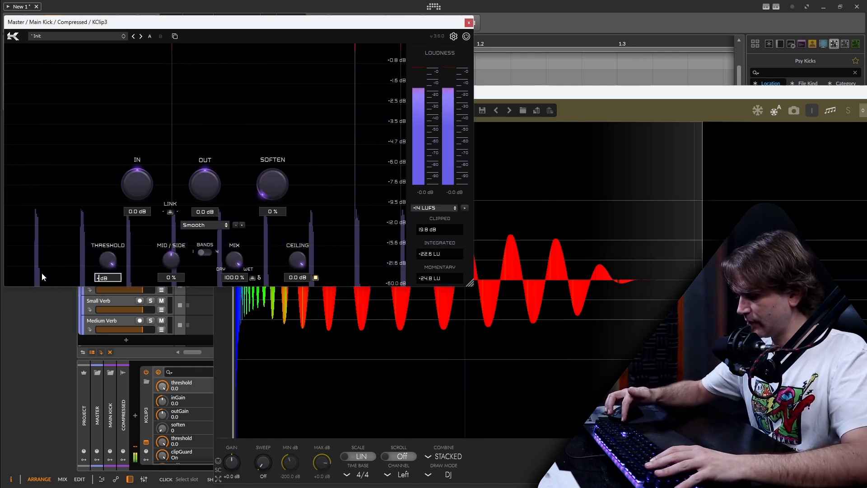
text(7)
key(Return)
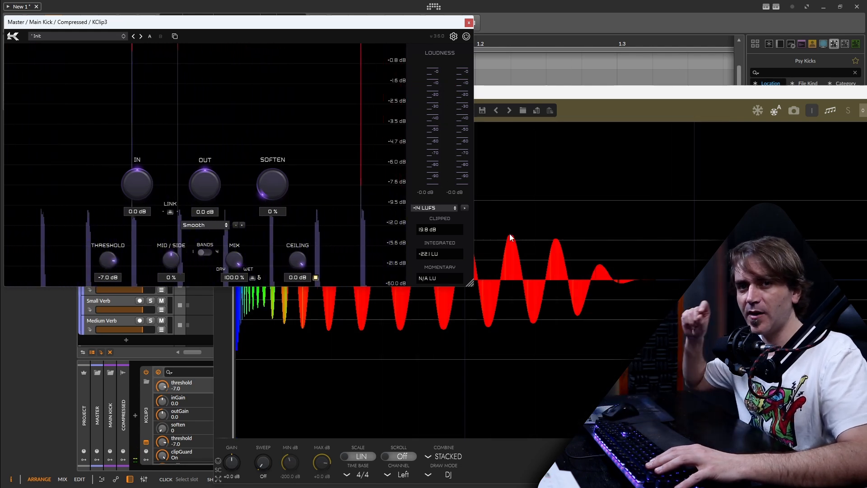
Raise KClip3's Soften to 100% at the -7 dB threshold and check the kick's waveform in the scope
drag(271, 214, 274, 126)
drag(285, 172, 357, 95)
click(487, 246)
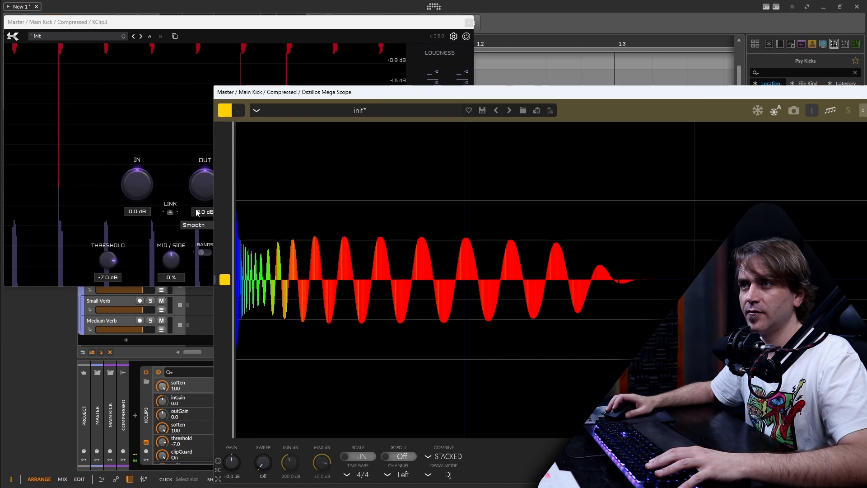
Reduce KClip3's Soften to 75% and lower its Threshold to -9.3 dB
click(79, 147)
drag(267, 178, 267, 210)
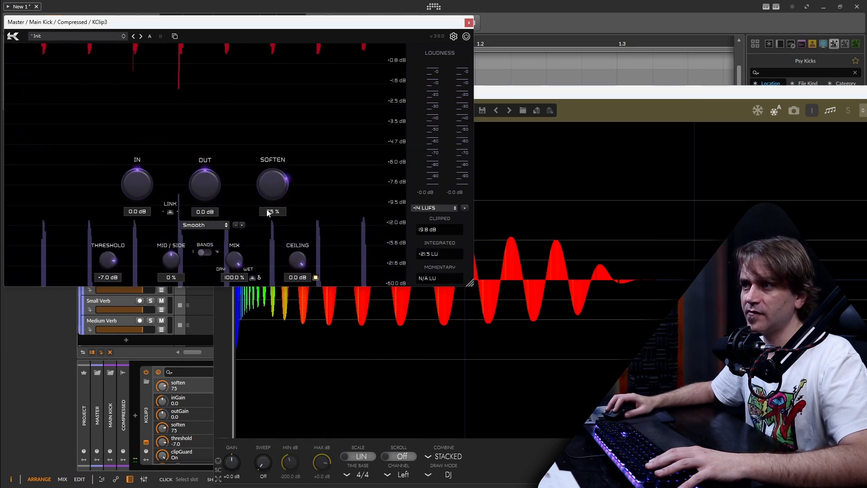
drag(108, 260, 107, 270)
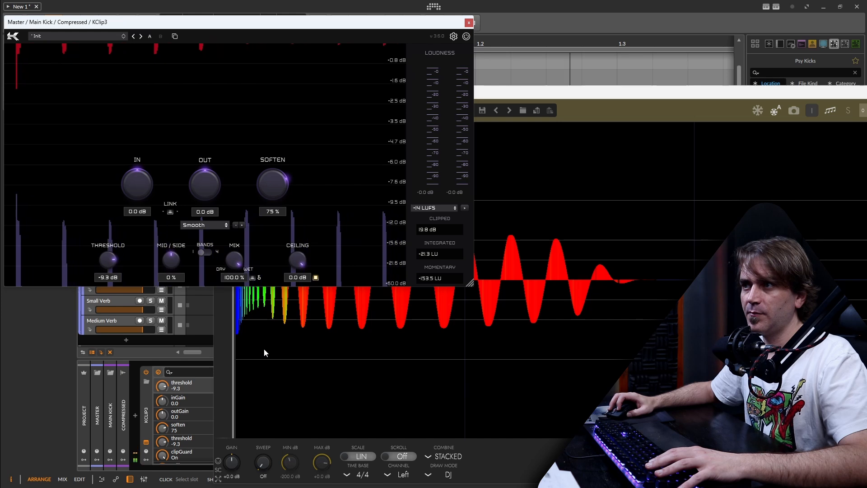
Lower KClip3's Soften to 64% and its Threshold to -9.9 dB, checking the clipped kick in the scope
click(265, 352)
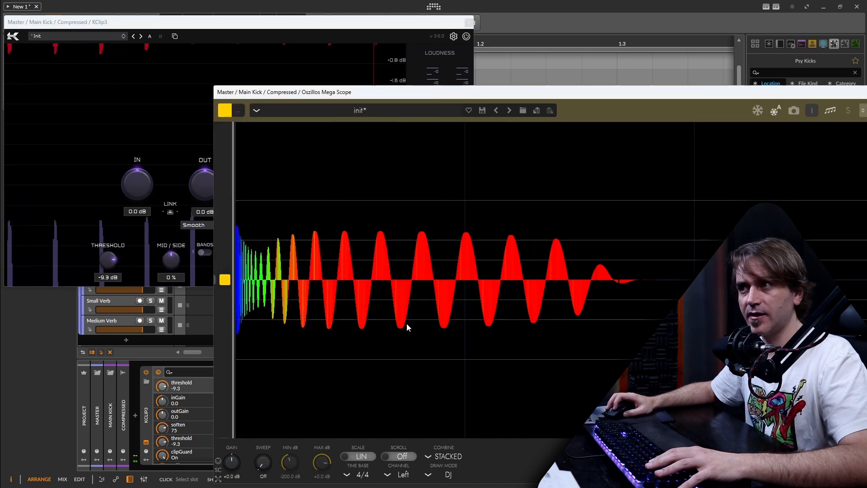
click(167, 102)
drag(273, 188, 270, 199)
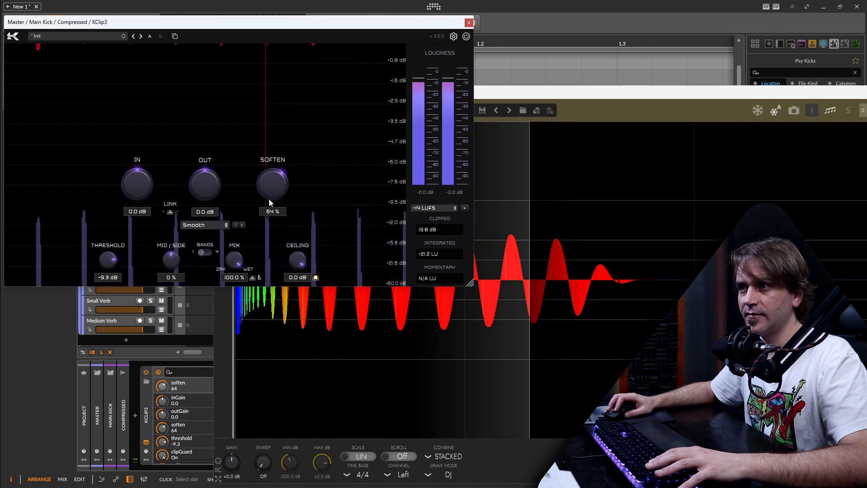
drag(107, 263, 108, 270)
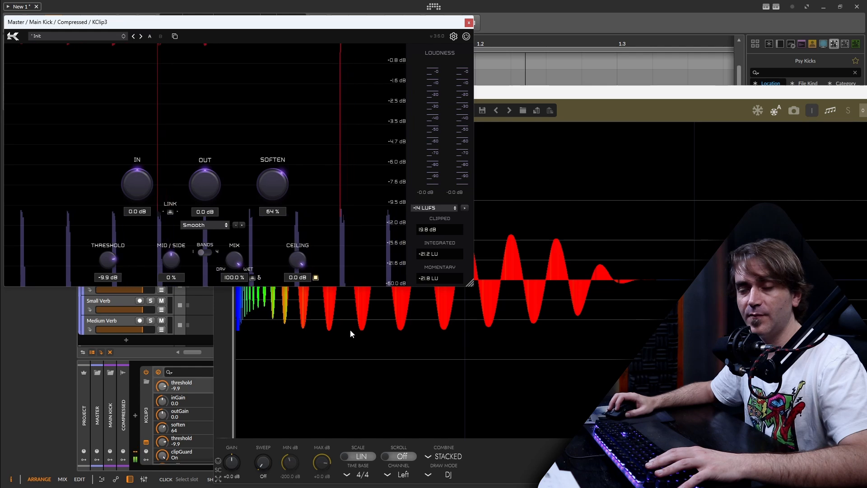
click(361, 332)
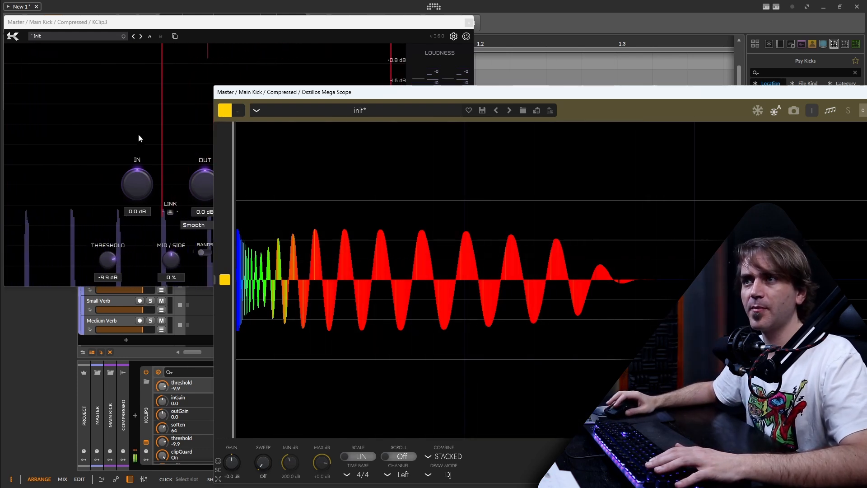
Set KClip3's Threshold to -8.6 dB and its Soften to 56%, and close the plug-in windows
click(132, 132)
click(469, 22)
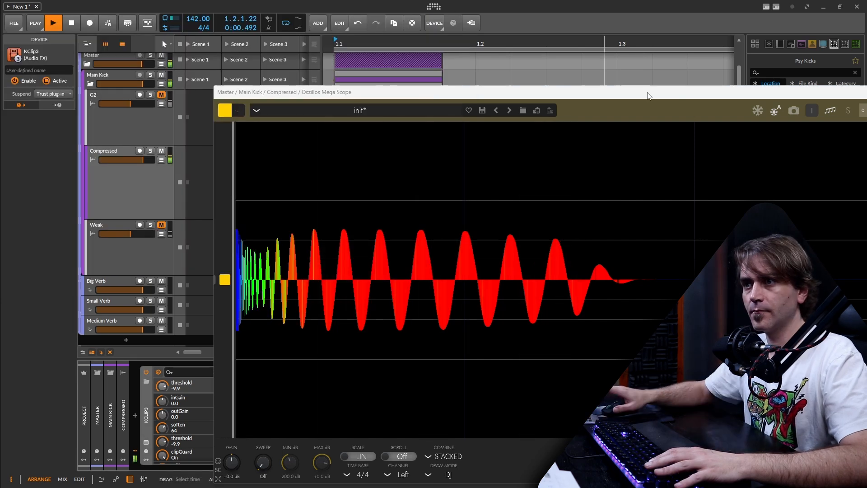
click(146, 443)
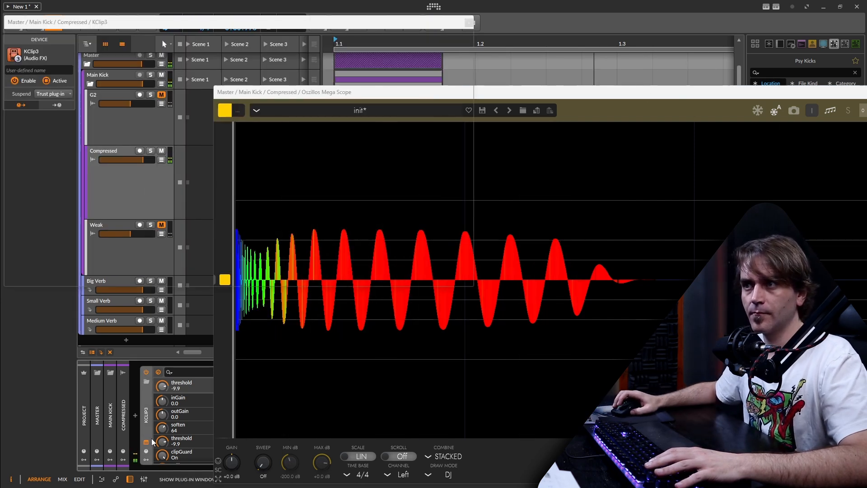
drag(110, 259, 115, 256)
click(443, 340)
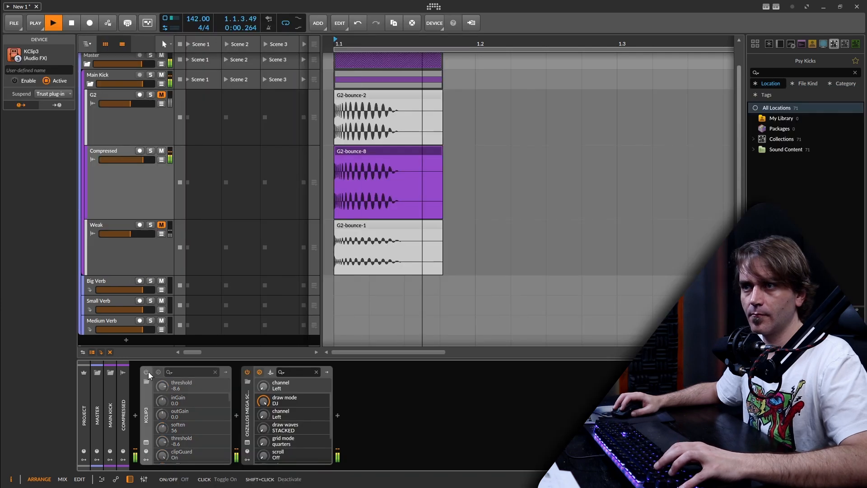
Measure the kick's loudness and true peak in Youlean Loudness Meter 2 without and with KClip3
click(148, 372)
click(148, 371)
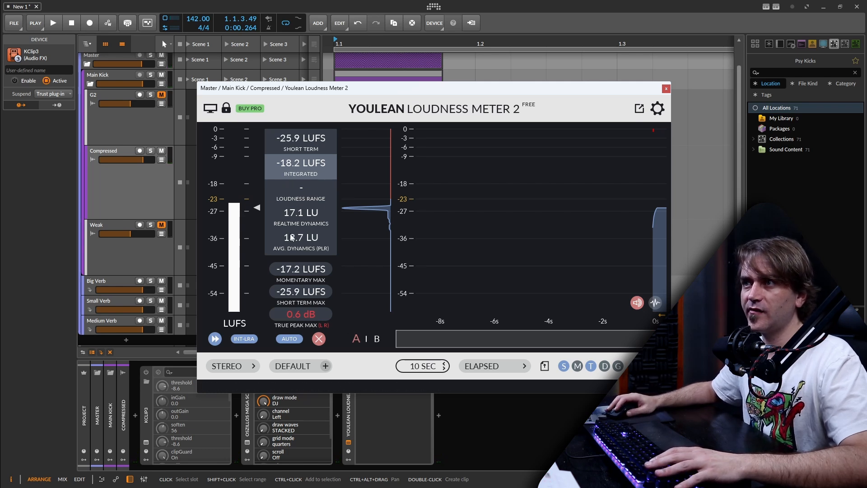
click(142, 375)
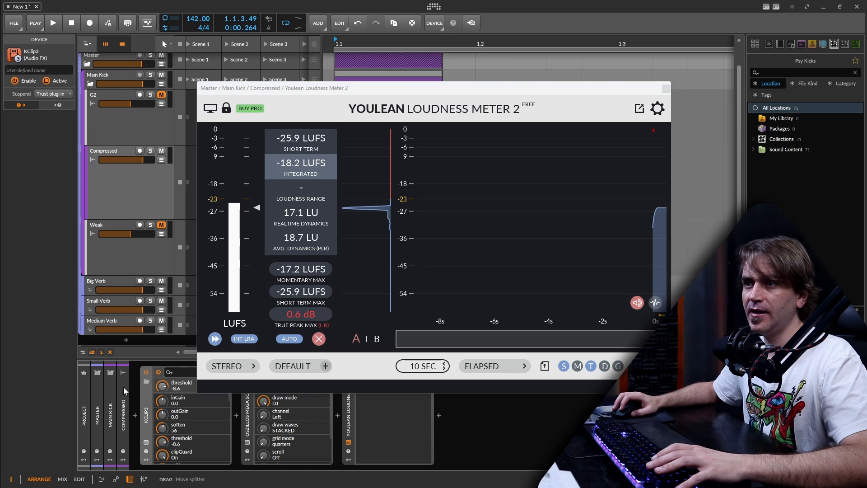
click(298, 321)
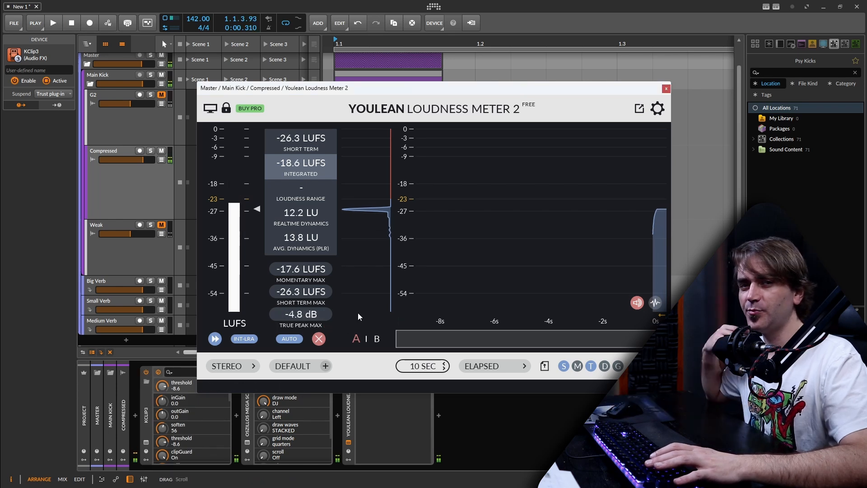
key(space)
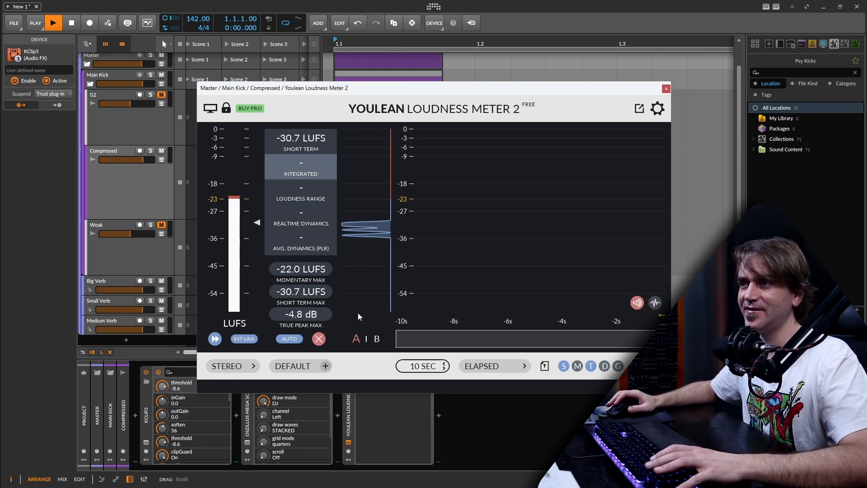
Toggle KClip3 off and on during playback, reset the meter's true peak hold and measure the clipped kick again
click(146, 373)
key(space)
click(146, 373)
key(space)
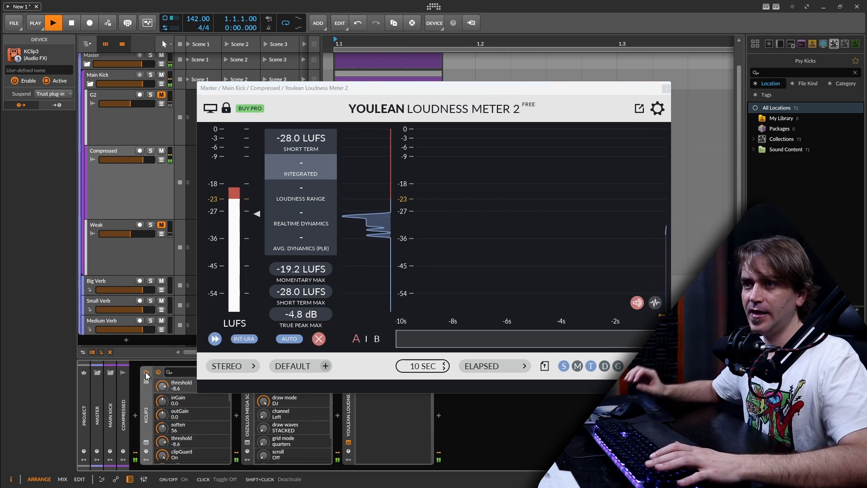
key(space)
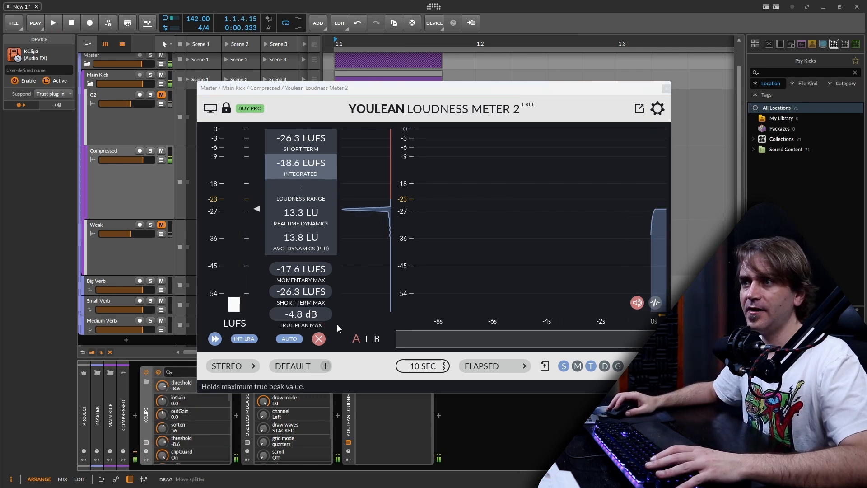
click(304, 319)
key(space)
key(space)
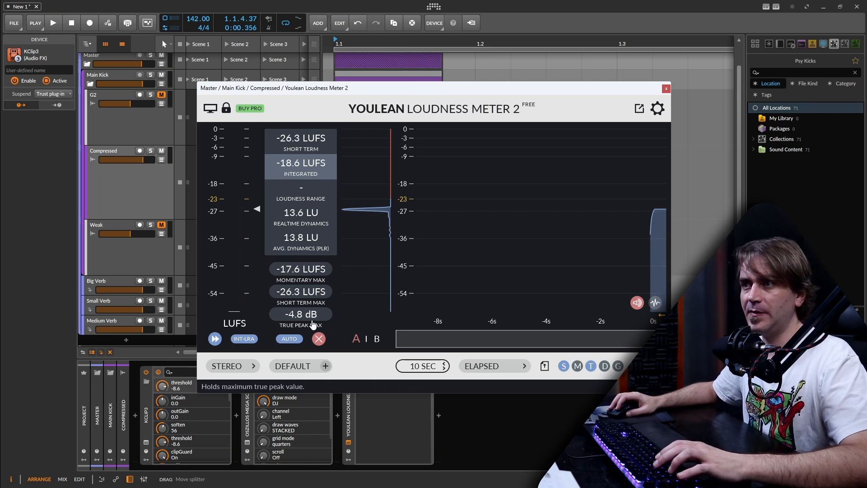
Insert a Tool device ahead of the loudness meter, raise its Volume to +4.5 dB and recheck the kick's true peak
click(337, 415)
text(tool)
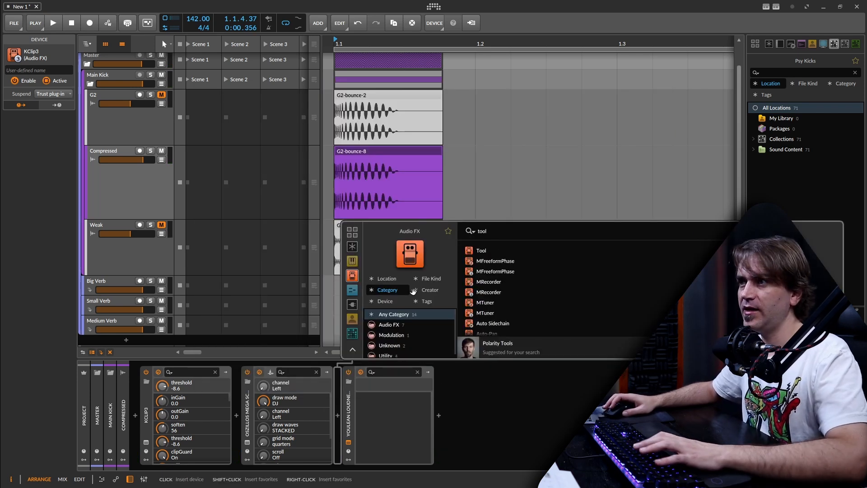
key(Return)
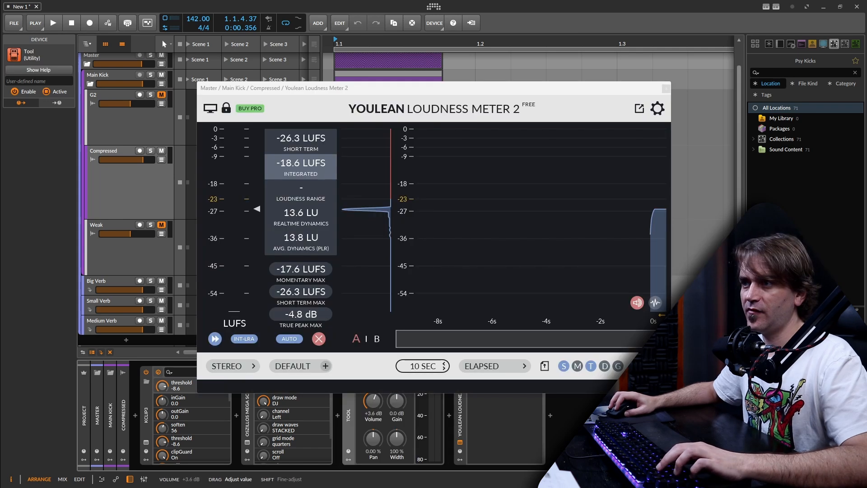
key(space)
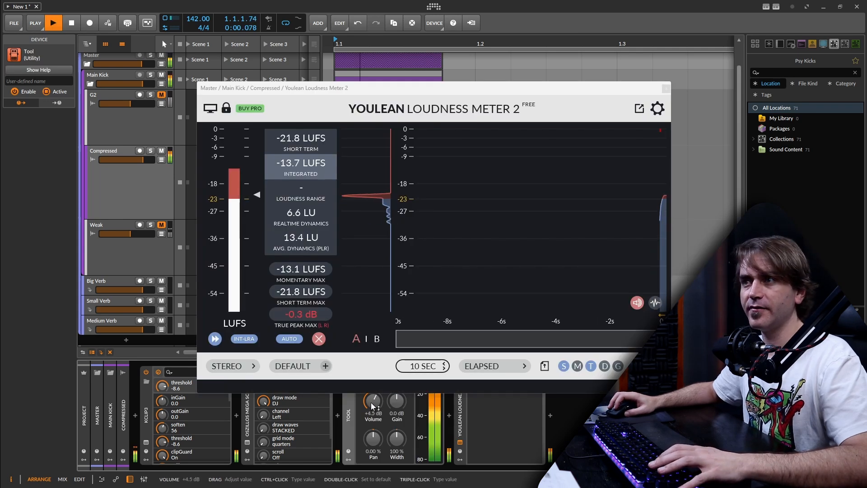
key(space)
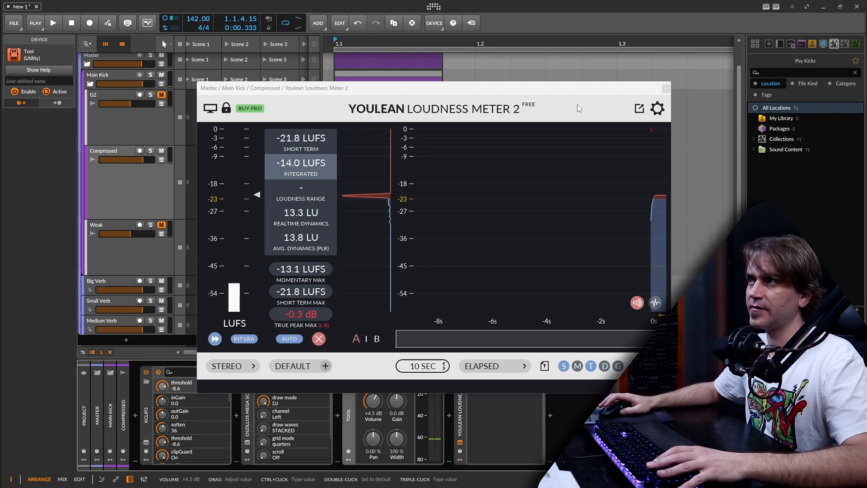
click(667, 88)
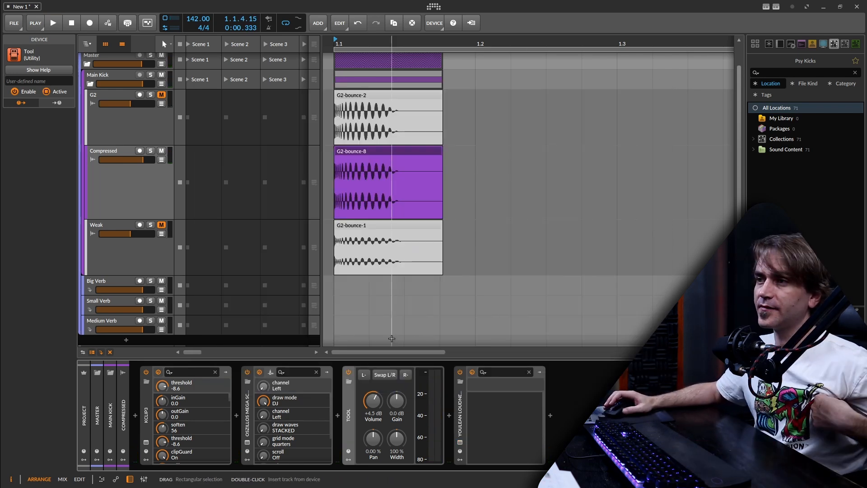
Collapse KClip3, the Oszillos Mega Scope, Tool and the Youlean Loudness Meter in the Compressed track's device chain
double_click(146, 415)
double_click(168, 415)
double_click(188, 422)
click(211, 424)
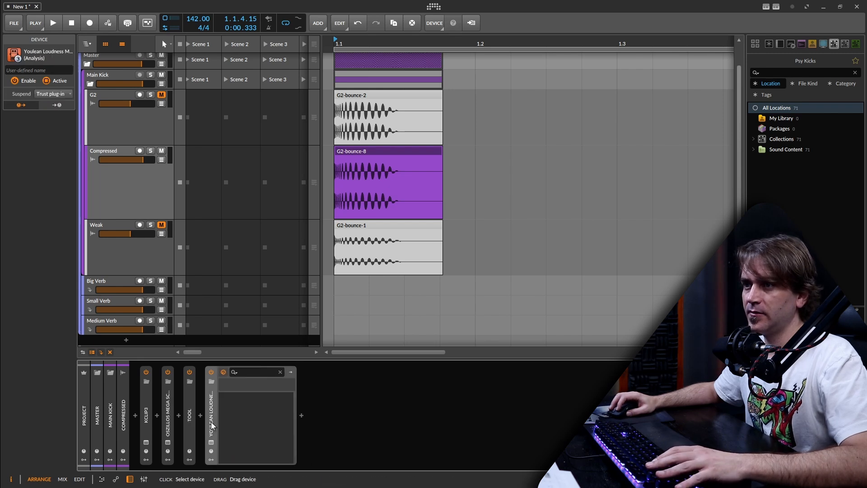
double_click(211, 425)
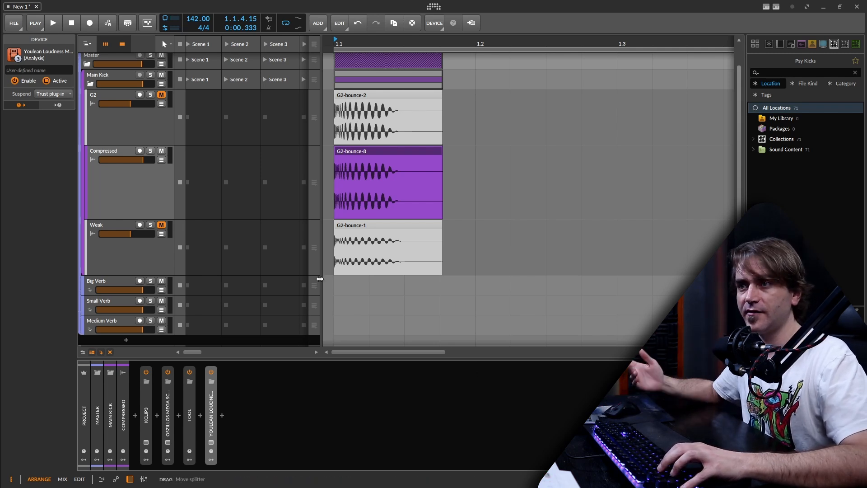
Delete the loudness meter and the scope from the Compressed track's chain and bounce its kick to a new track
key(space)
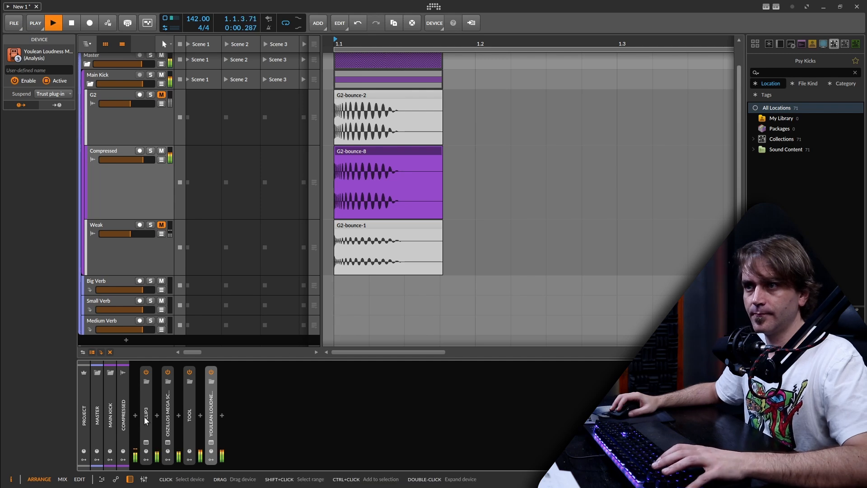
key(space)
key(Delete)
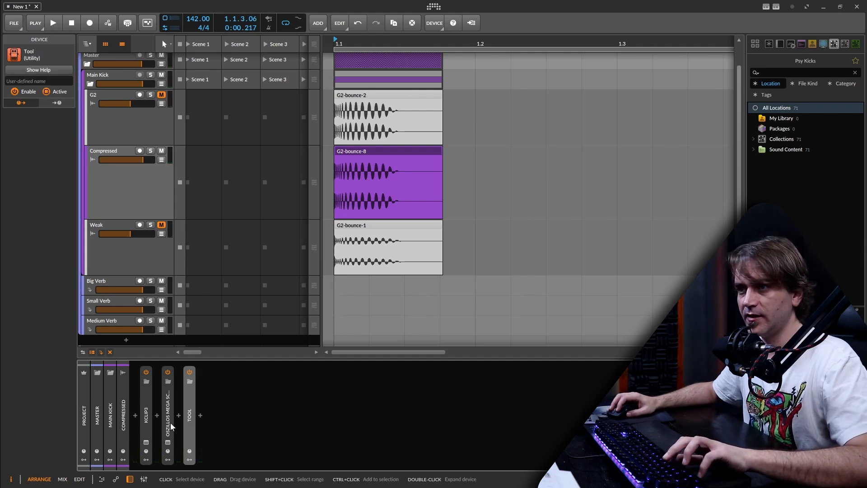
click(170, 422)
key(Delete)
right_click(370, 149)
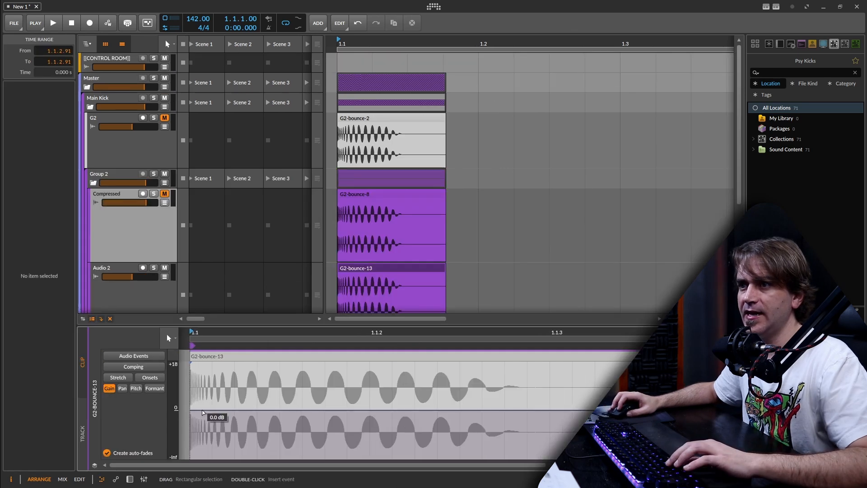
Draw a gain envelope on G2-bounce-13 that curves down to -9.2 dB early in the kick and back up to 0 dB
drag(196, 412, 232, 412)
click(225, 410)
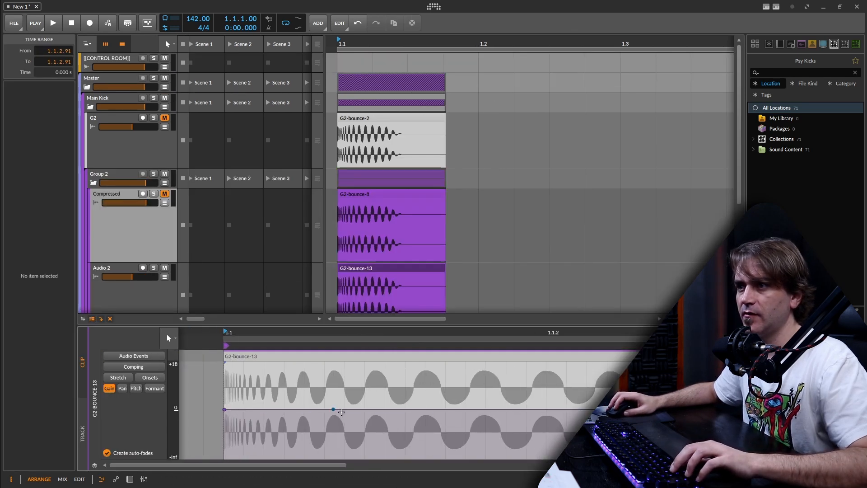
click(379, 410)
click(276, 410)
drag(275, 410, 261, 426)
drag(317, 419, 317, 430)
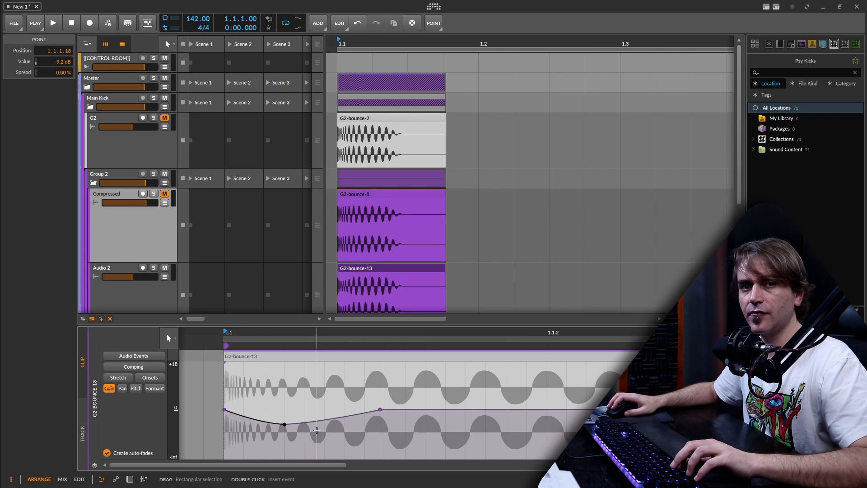
Adjust the gain dip on G2-bounce-13 to -9.4 dB, slope the gain down over the kick's tail and audition it
scroll(391, 413, down, 3)
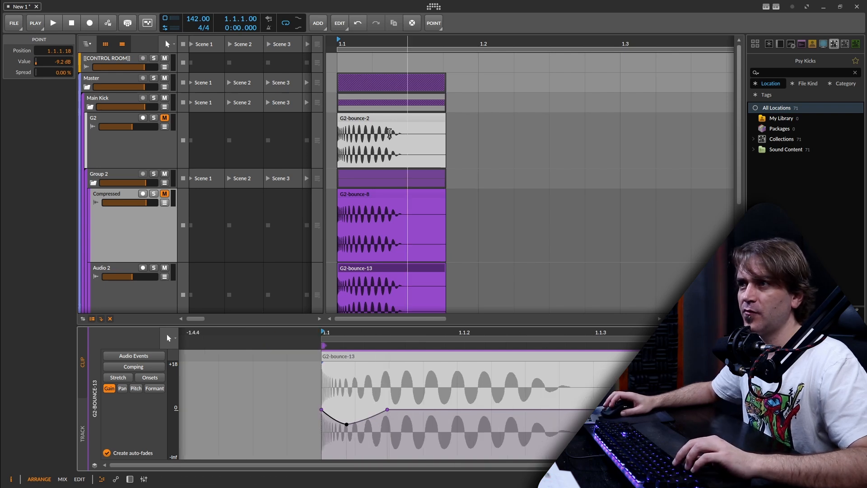
key(space)
scroll(213, 201, down, 2)
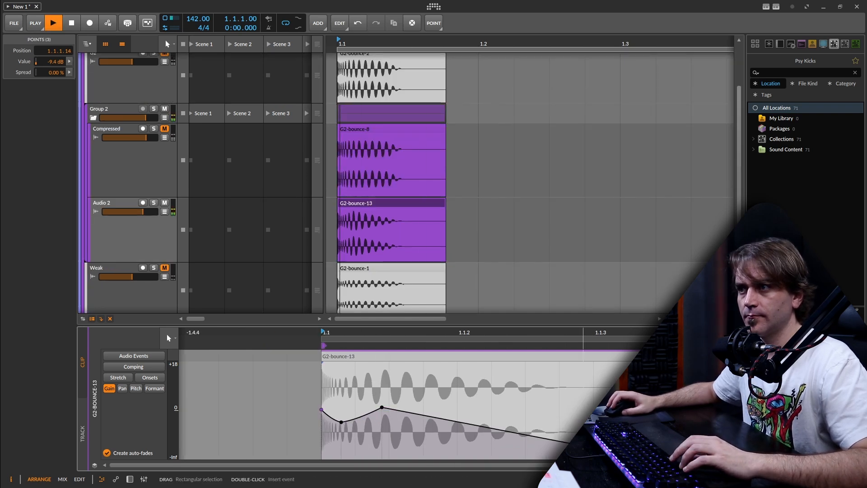
click(129, 237)
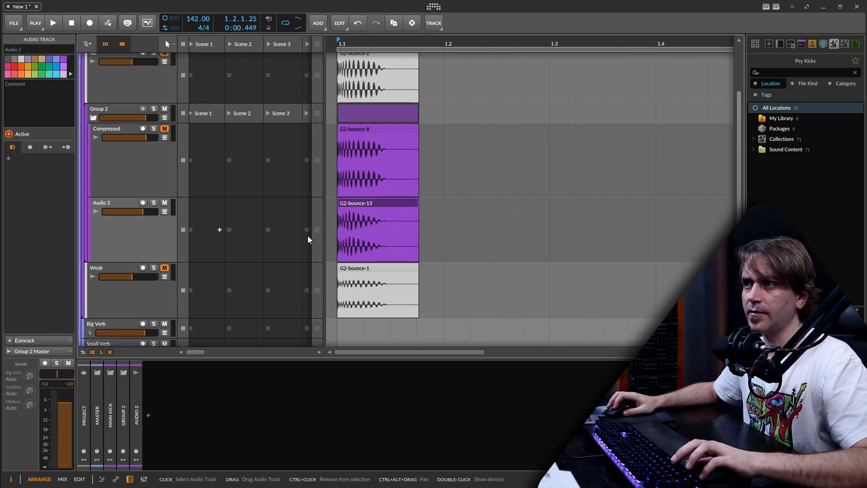
Split G2-bounce-13 and G2-bounce-8 at 1.1.3.00 and delete their silent ends
scroll(375, 205, up, 1)
key(5)
click(402, 237)
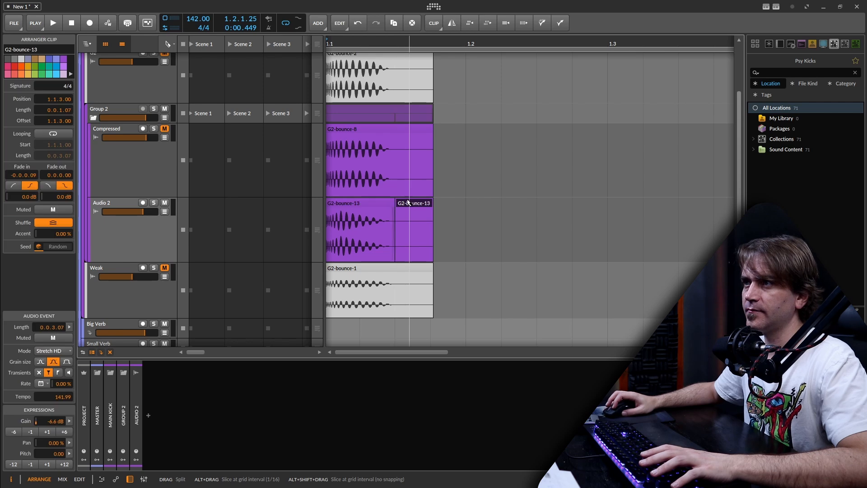
click(399, 162)
key(1)
click(408, 131)
key(Delete)
click(408, 205)
key(Delete)
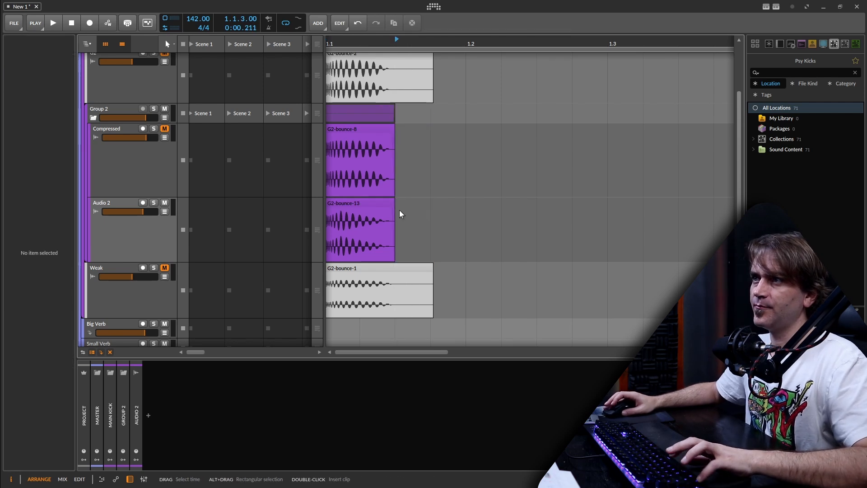
Move G2-bounce-13 to start directly after G2-bounce-8 and unmute the Compressed track
scroll(400, 210, down, 2)
scroll(353, 207, up, 3)
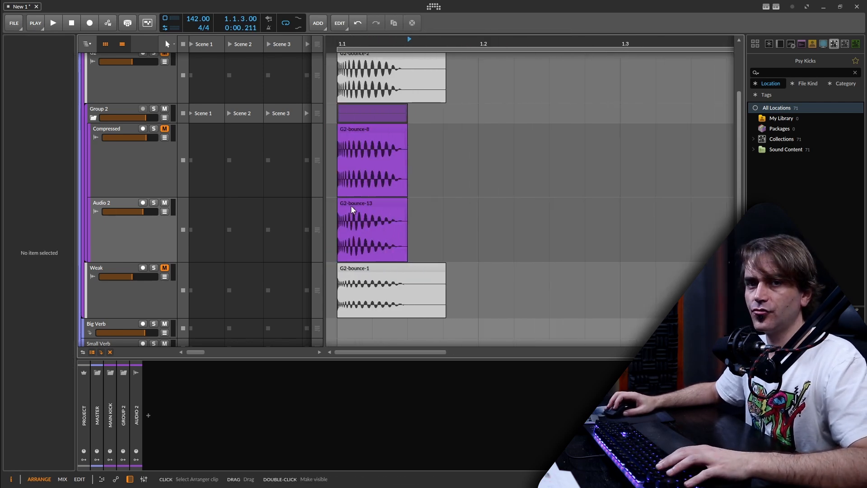
scroll(351, 205, up, 3)
drag(340, 209, 519, 215)
scroll(497, 214, down, 5)
scroll(440, 213, up, 2)
click(155, 177)
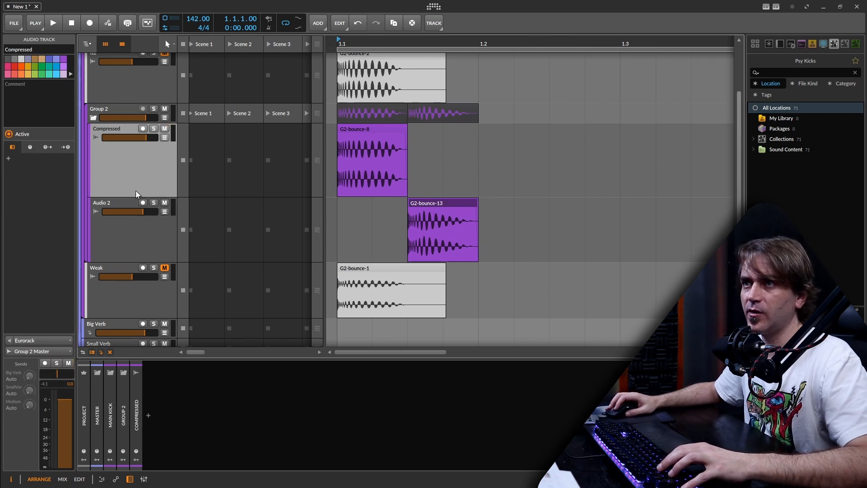
Move G2-bounce-13 to start at 1.2 and play the two kicks one after the other to compare them
scroll(157, 261, up, 2)
scroll(154, 225, down, 1)
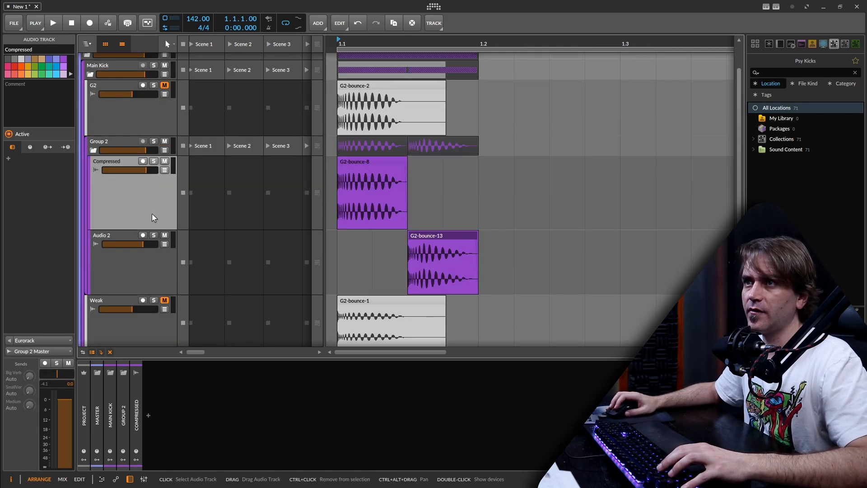
key(space)
key(space)
key(space)
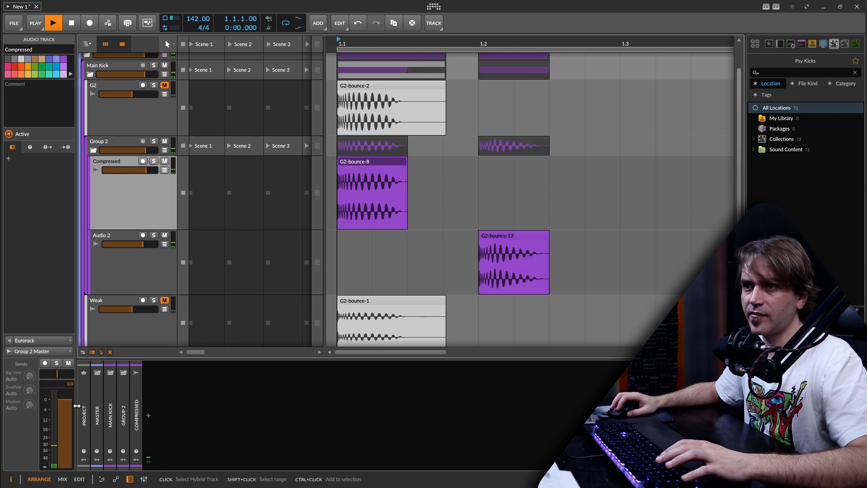
Lower the Compressed track's volume and play the two kicks to compare their levels
drag(56, 405, 56, 416)
key(space)
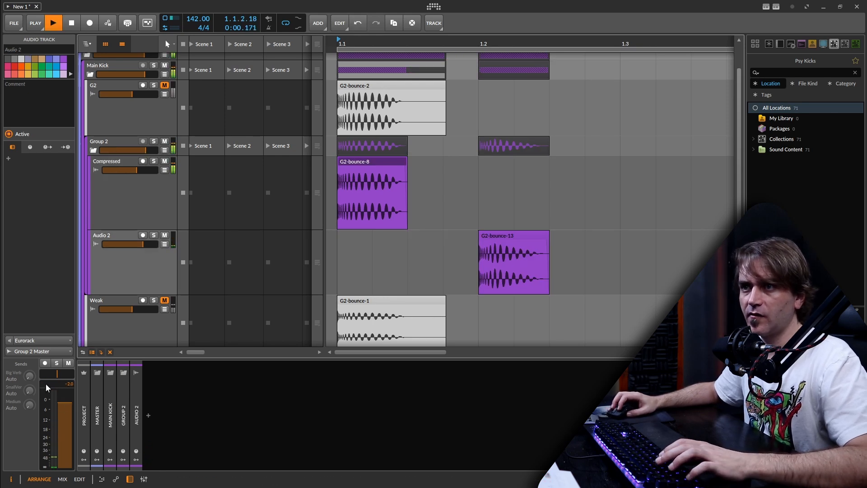
key(space)
key(space)
Set the Audio 2 track's volume to -2.2 dB and replay both kicks to check the level match
drag(70, 403, 68, 406)
key(space)
key(space)
key(space)
key(space)
Select the G2-bounce-8 and G2-bounce-13 clips together and copy them to beats 1.3 and 1.4
scroll(418, 186, down, 2)
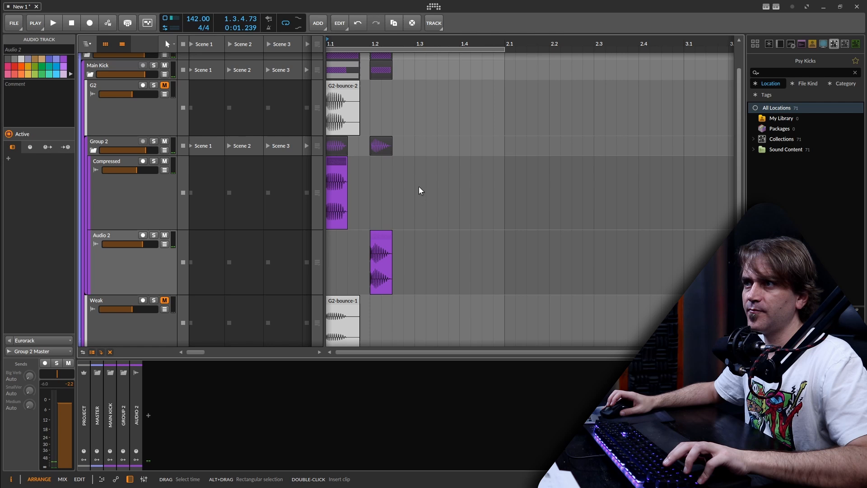
scroll(418, 186, down, 3)
click(386, 159)
drag(387, 159, 360, 260)
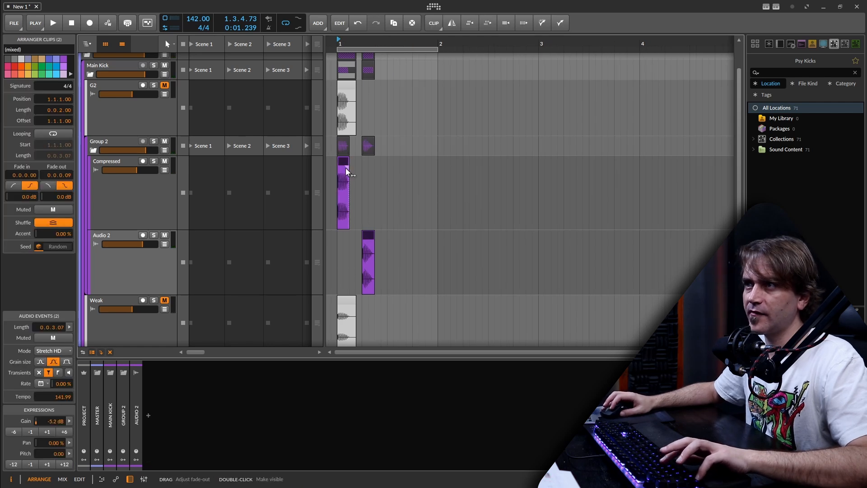
drag(346, 159, 392, 158)
scroll(381, 210, up, 3)
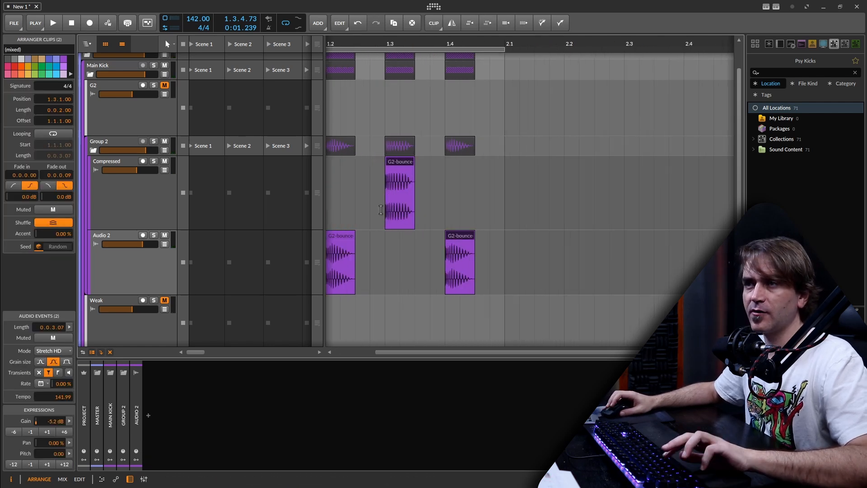
scroll(375, 210, left, 2)
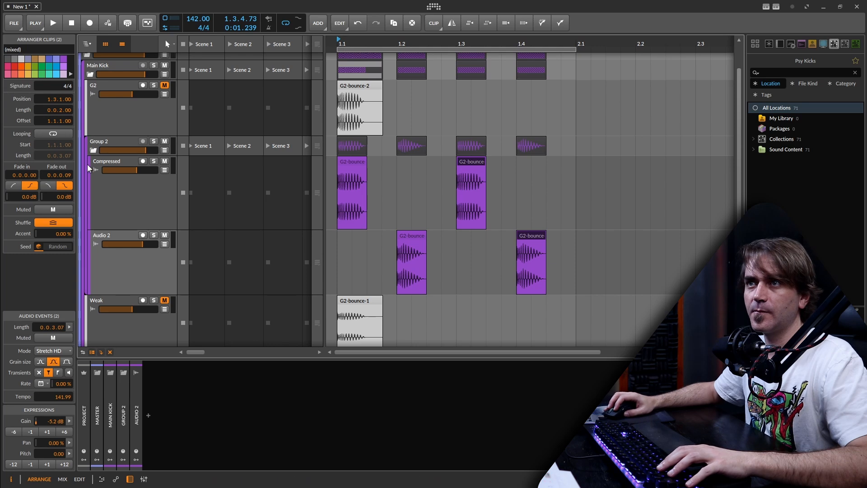
Fold Group 2, play the alternating four-kick sequence to compare the kicks by ear, and unfold the group
click(92, 150)
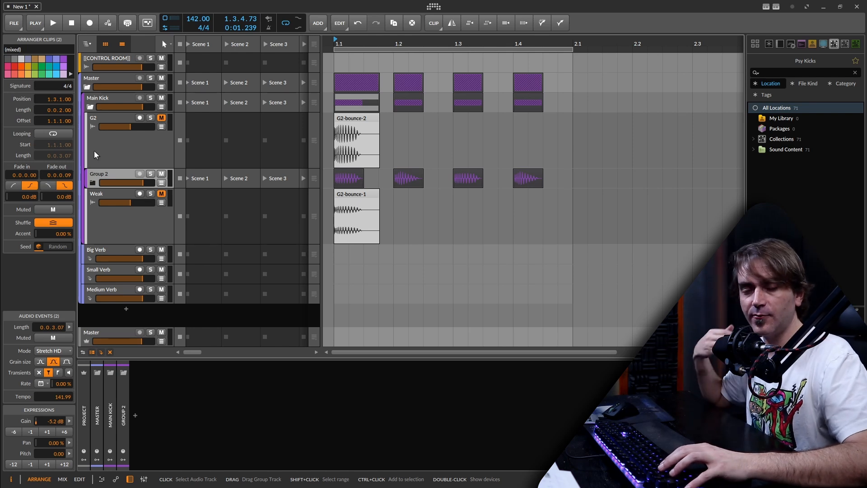
key(space)
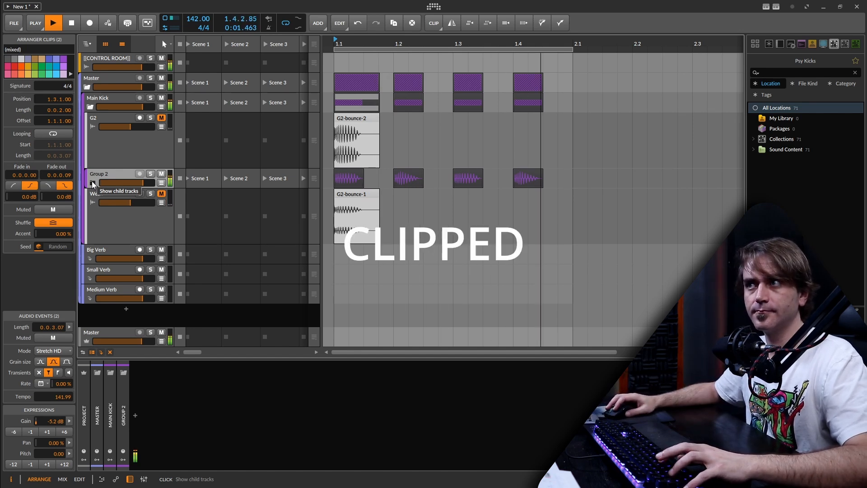
click(93, 181)
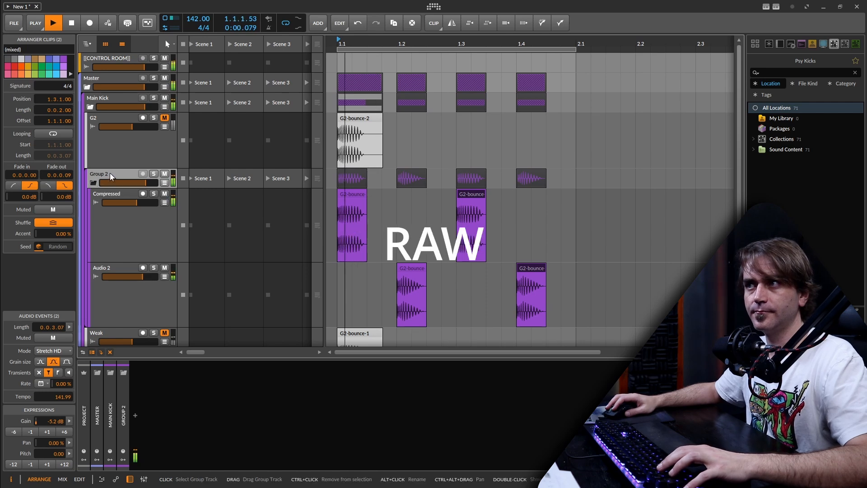